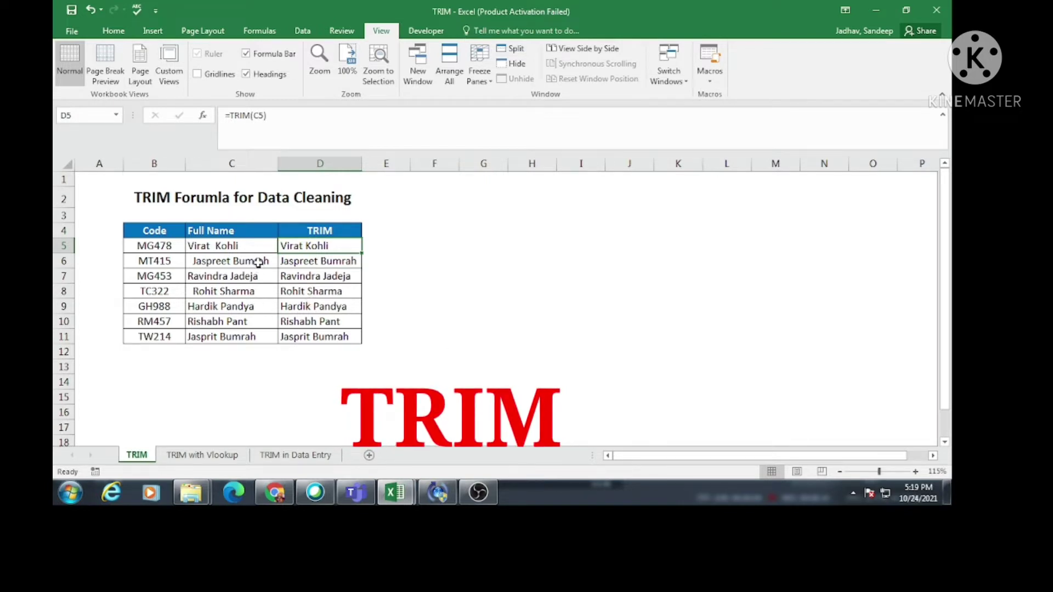
- Examine the extra spaces in the Full Name entries and compare them with the TRIM formulas in column D
click(189, 245)
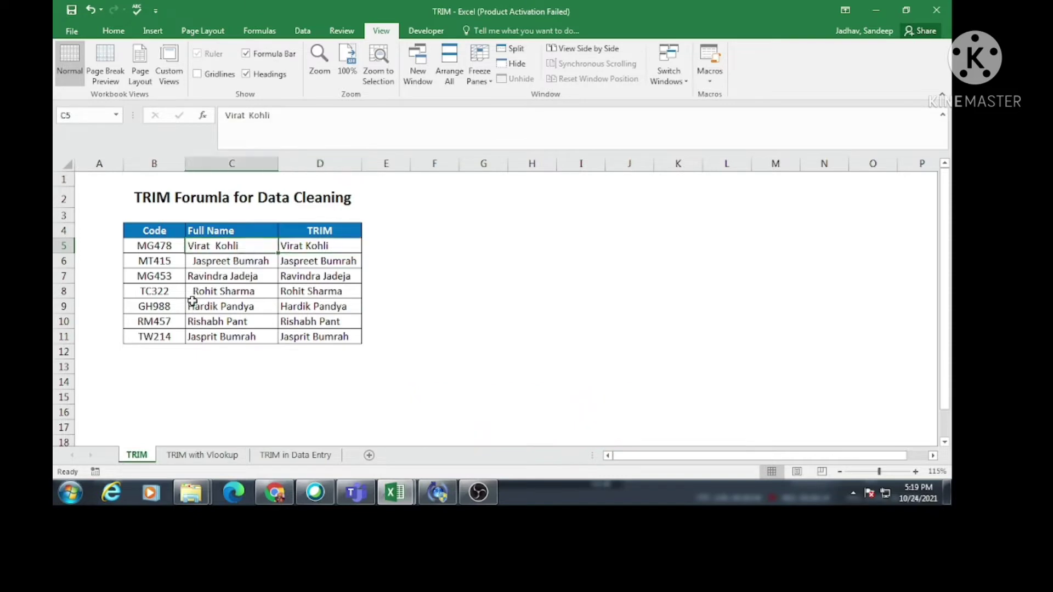
click(248, 115)
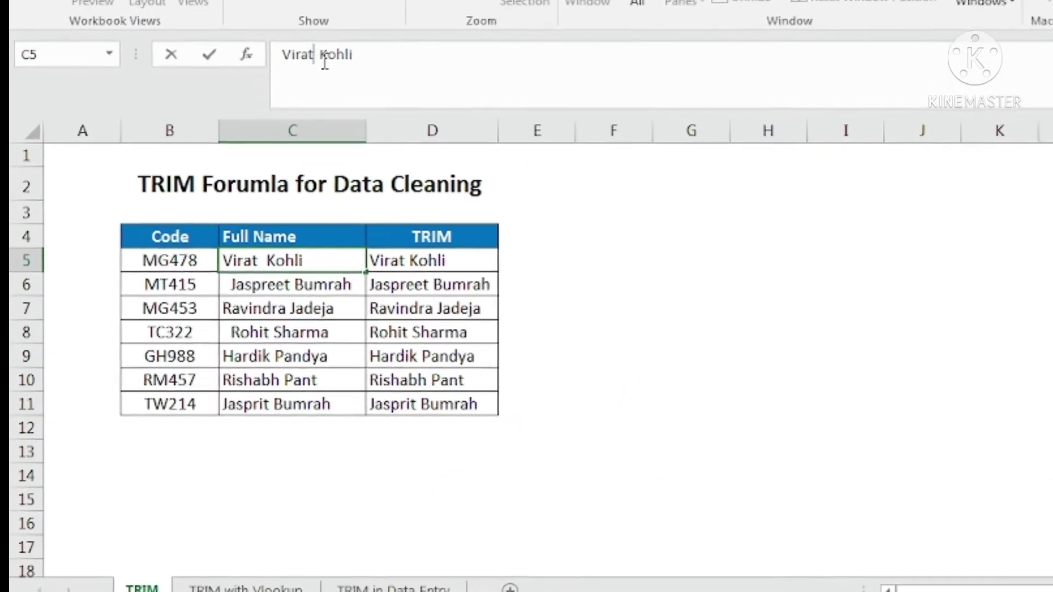
click(288, 81)
click(272, 296)
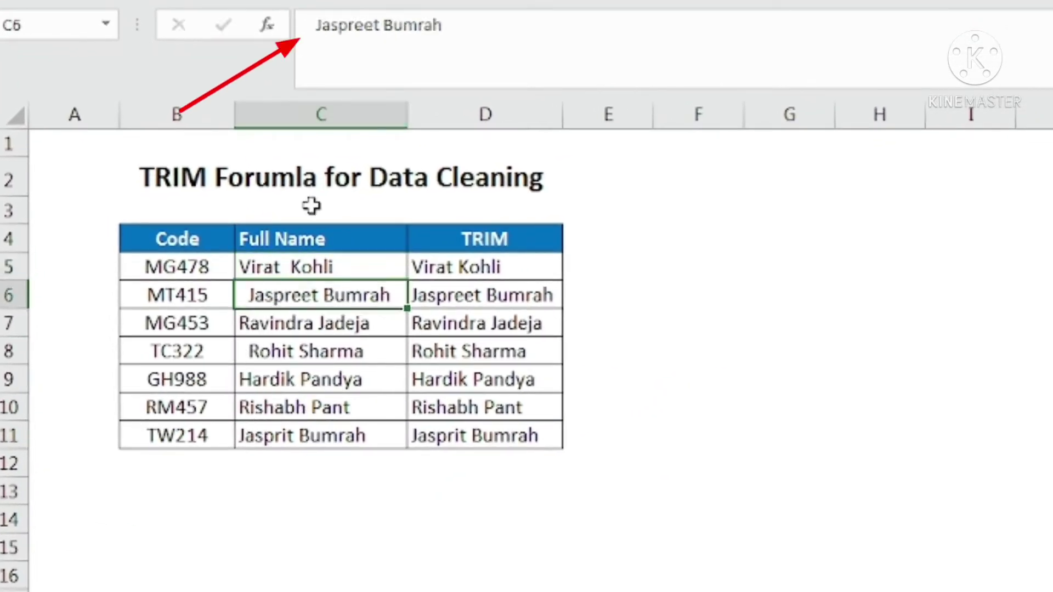
click(307, 28)
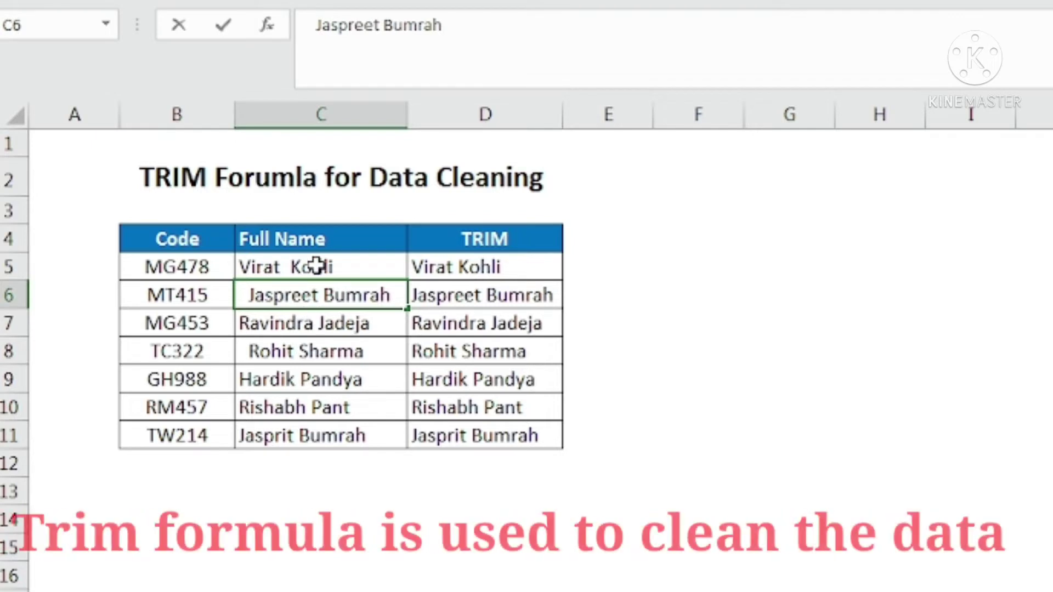
click(317, 329)
click(343, 433)
click(475, 266)
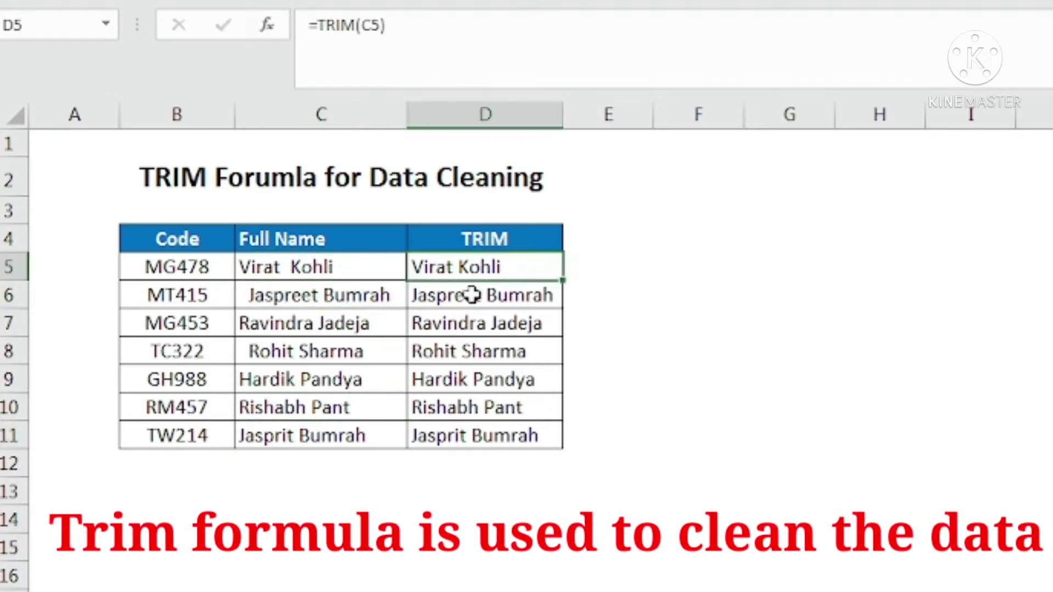
click(478, 296)
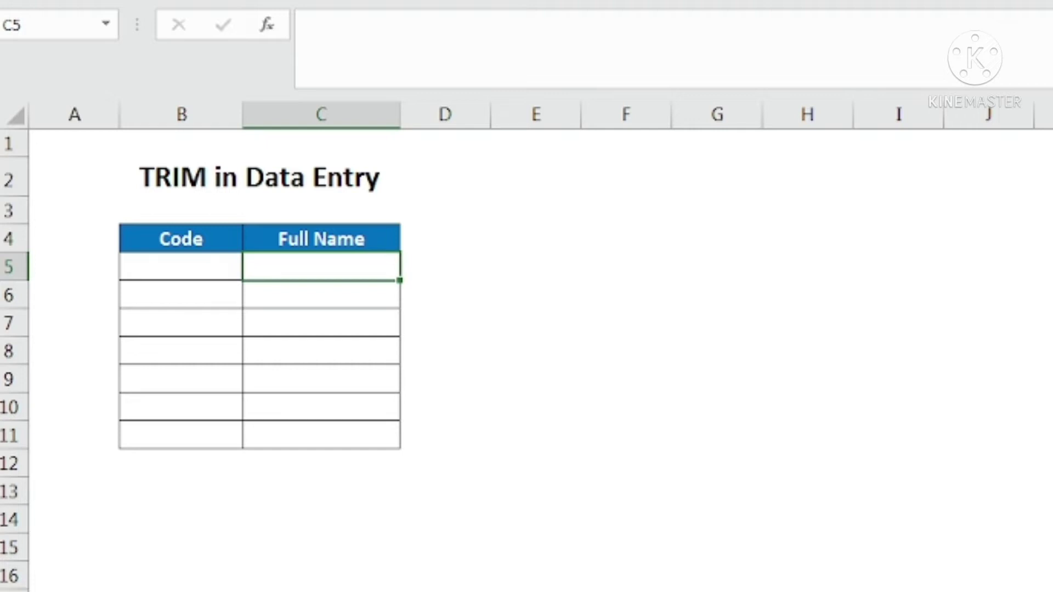
- Enter "Viral Kohli" with two spaces between the words in cell C5 of the data entry table
text(Viral)
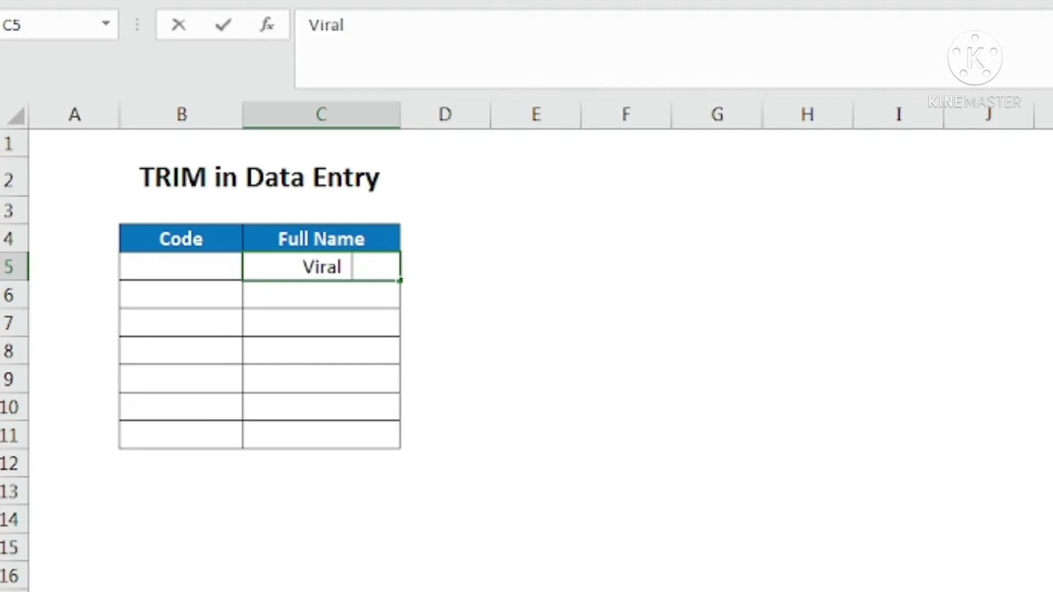
text(  Ko)
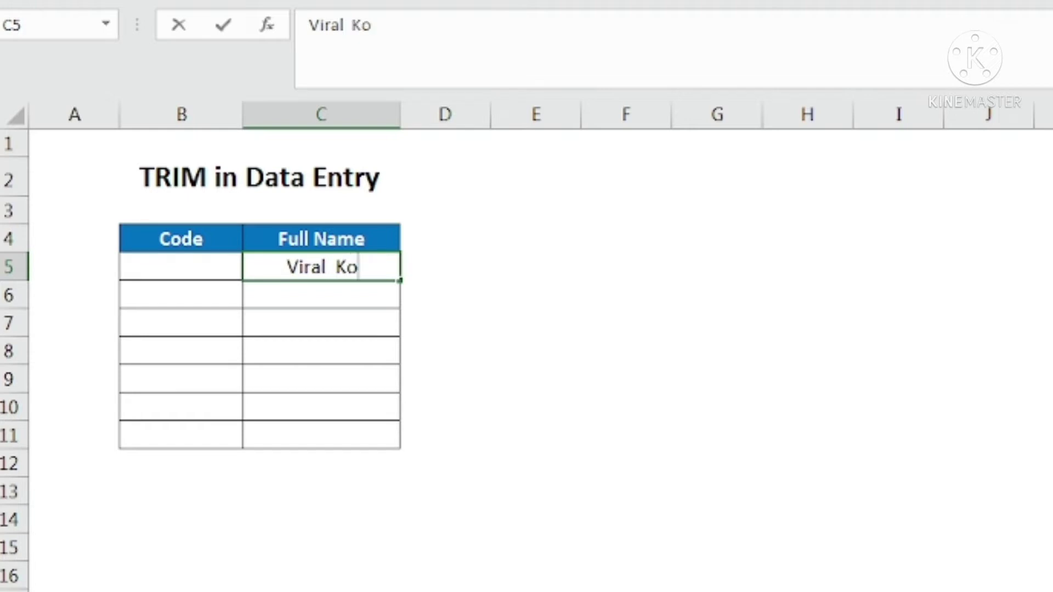
text(hli)
key(Return)
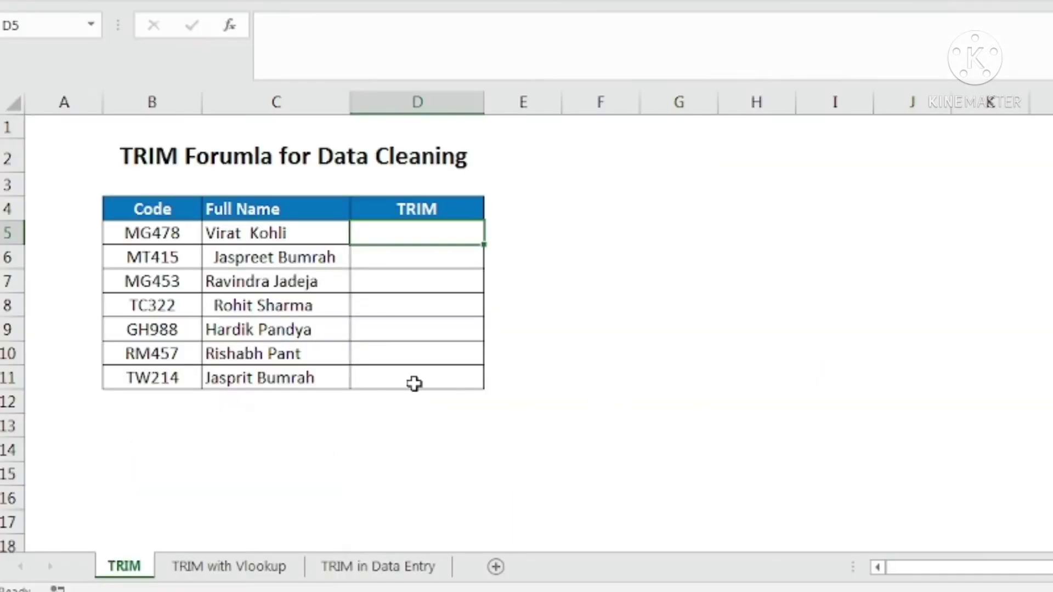
- Review the Code, Full Name and TRIM columns of the data cleaning table on the TRIM sheet
click(151, 210)
click(245, 209)
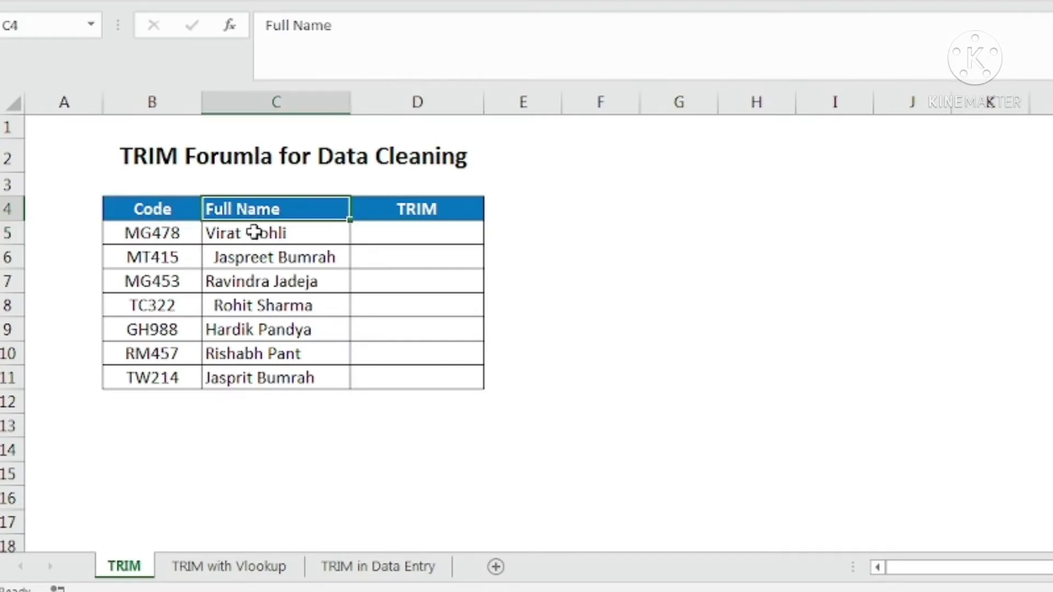
drag(254, 233, 250, 379)
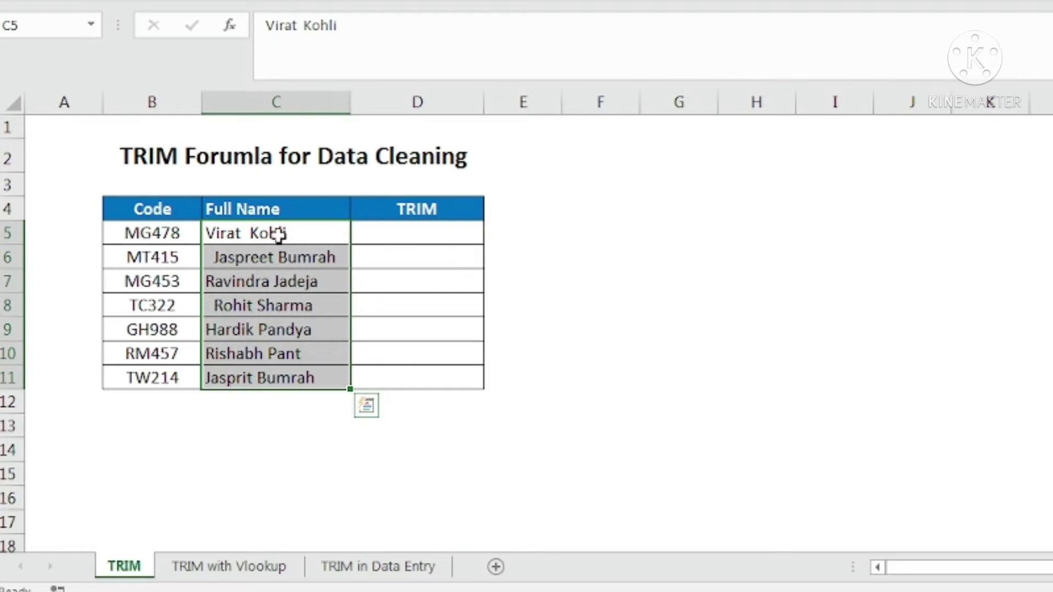
click(279, 234)
click(415, 208)
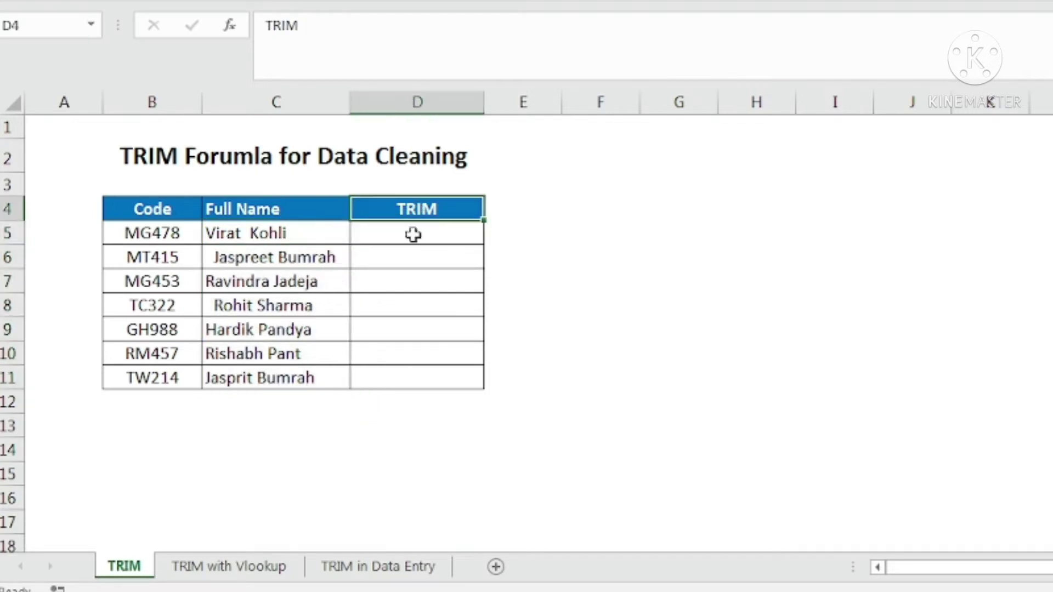
click(412, 235)
click(155, 233)
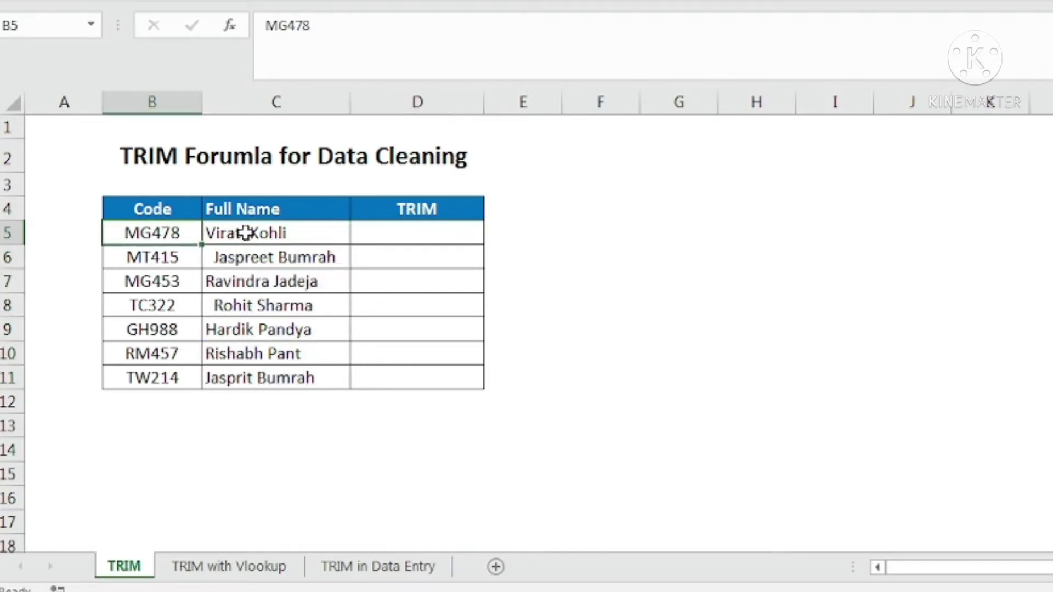
click(244, 235)
click(272, 289)
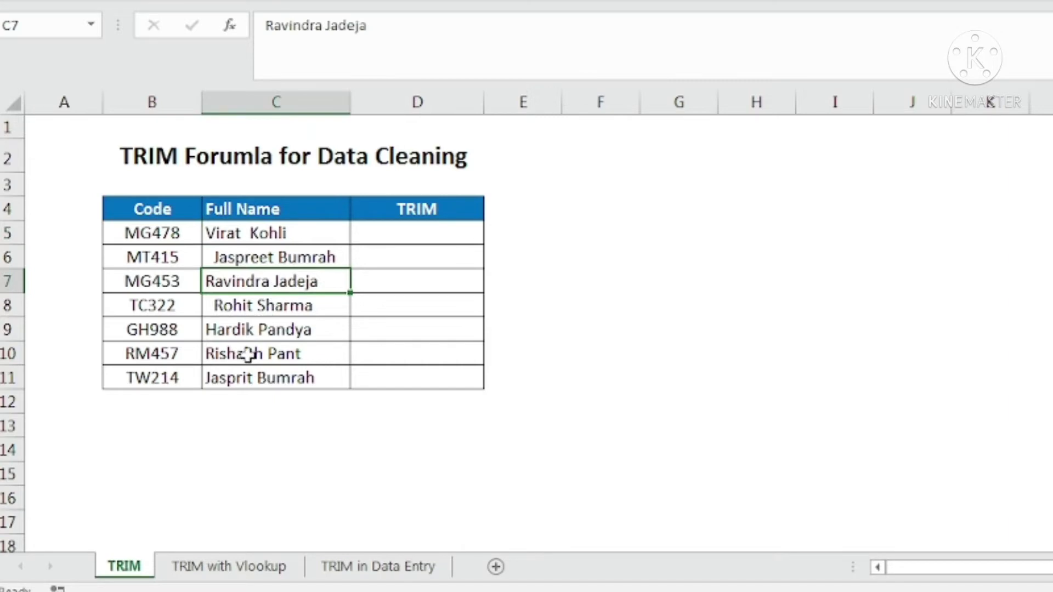
- Inspect the full names in C5 and C6 for extra spaces between and before the words
click(238, 235)
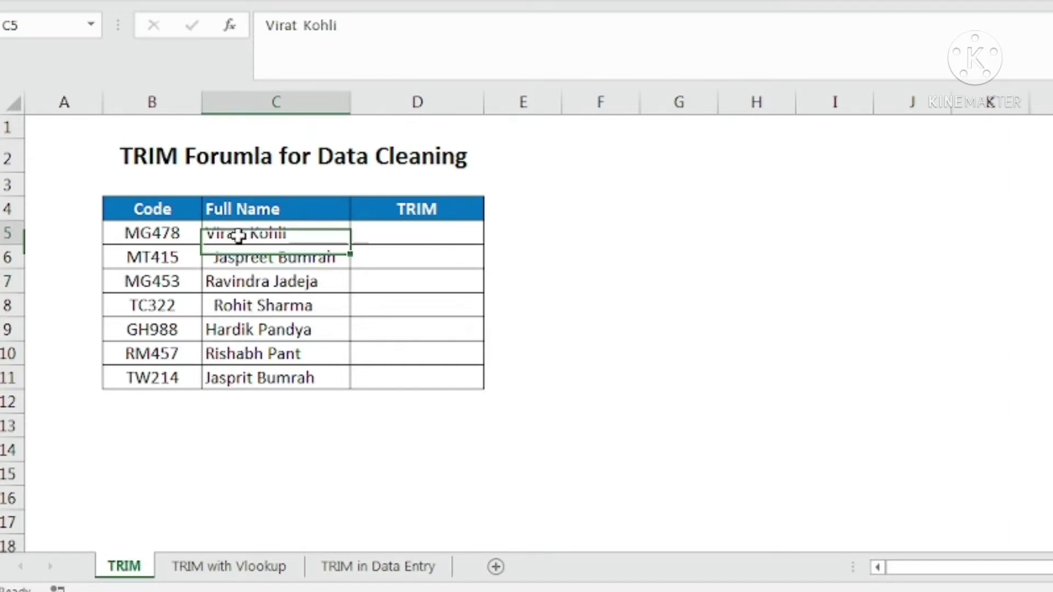
click(303, 25)
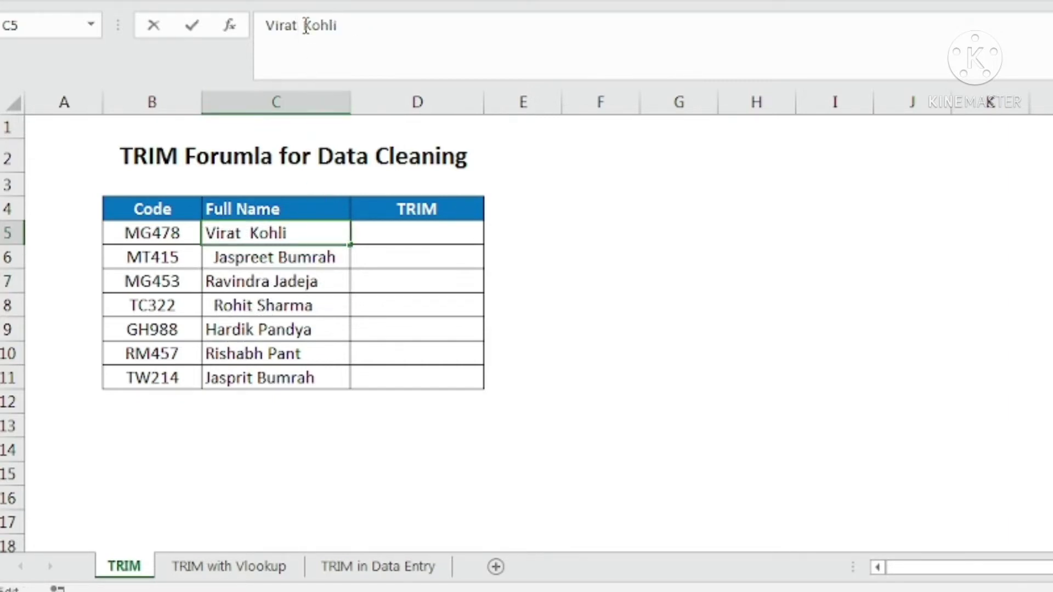
click(214, 255)
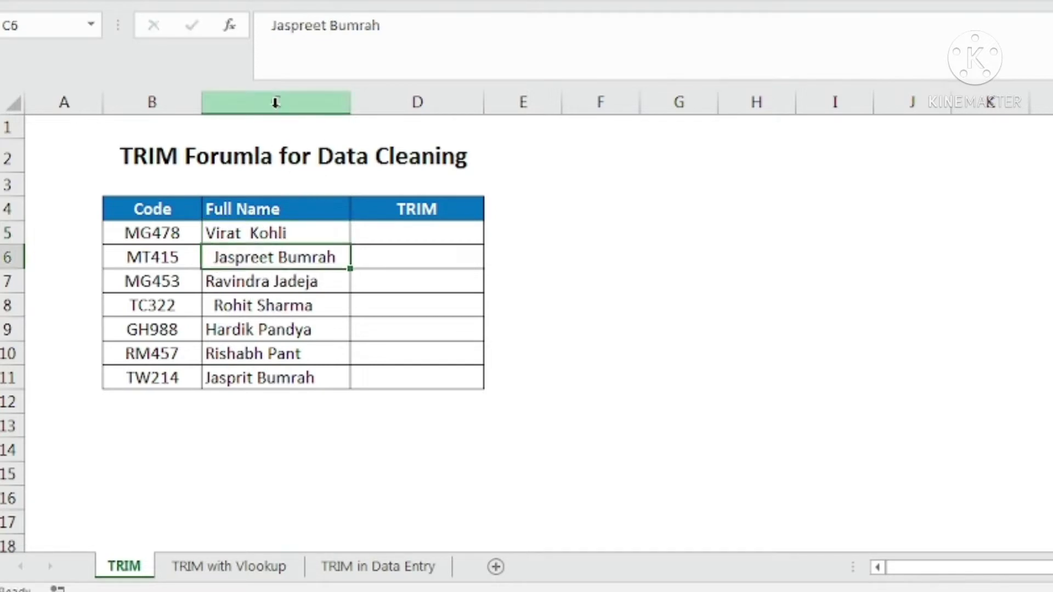
click(266, 27)
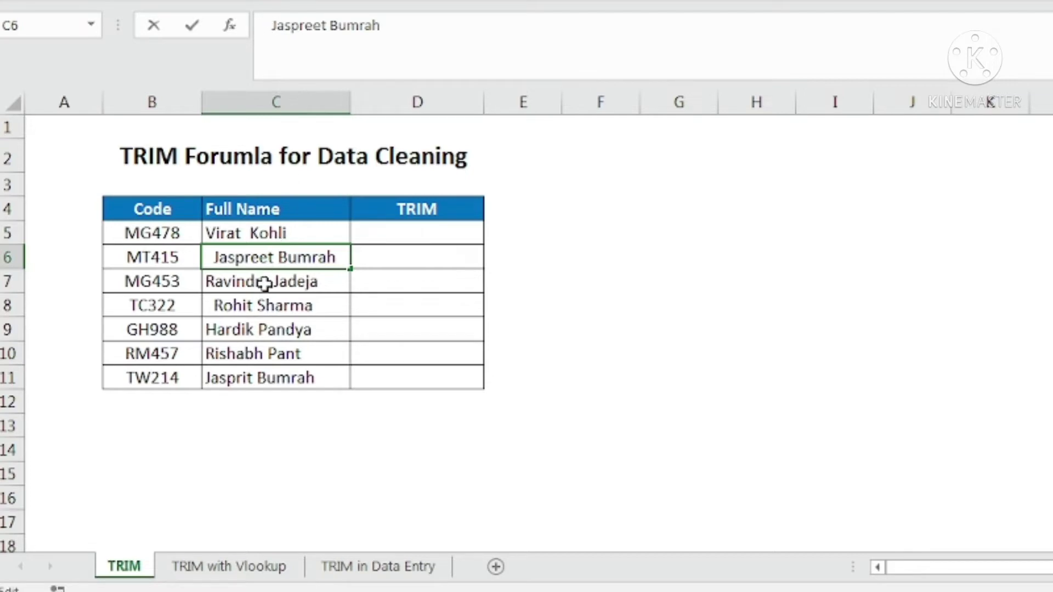
- Enter the formula =TRIM(C5) in cell D5 to clean the first full name
click(402, 234)
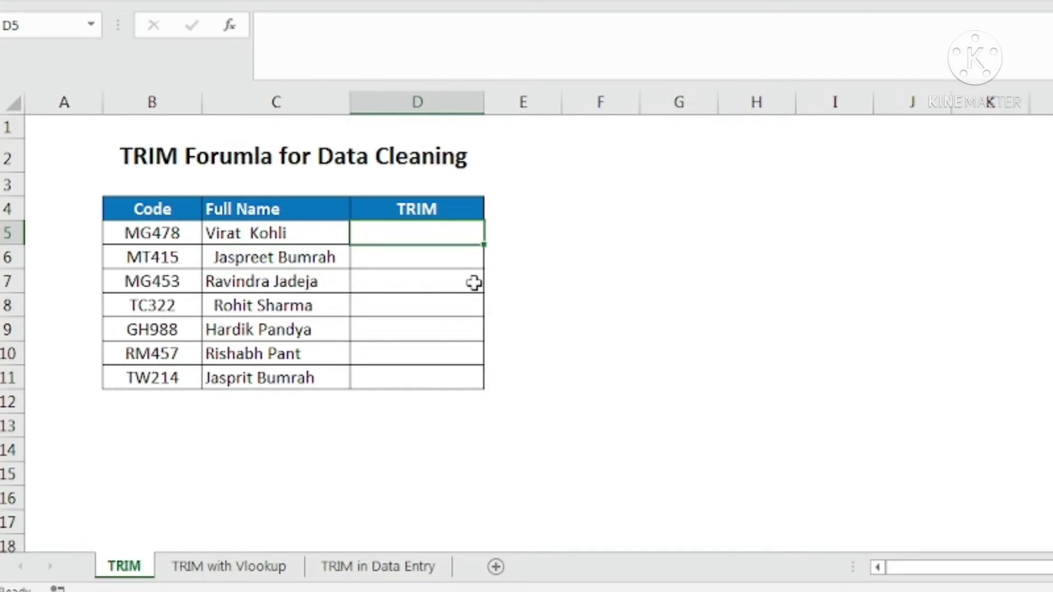
text(=trim)
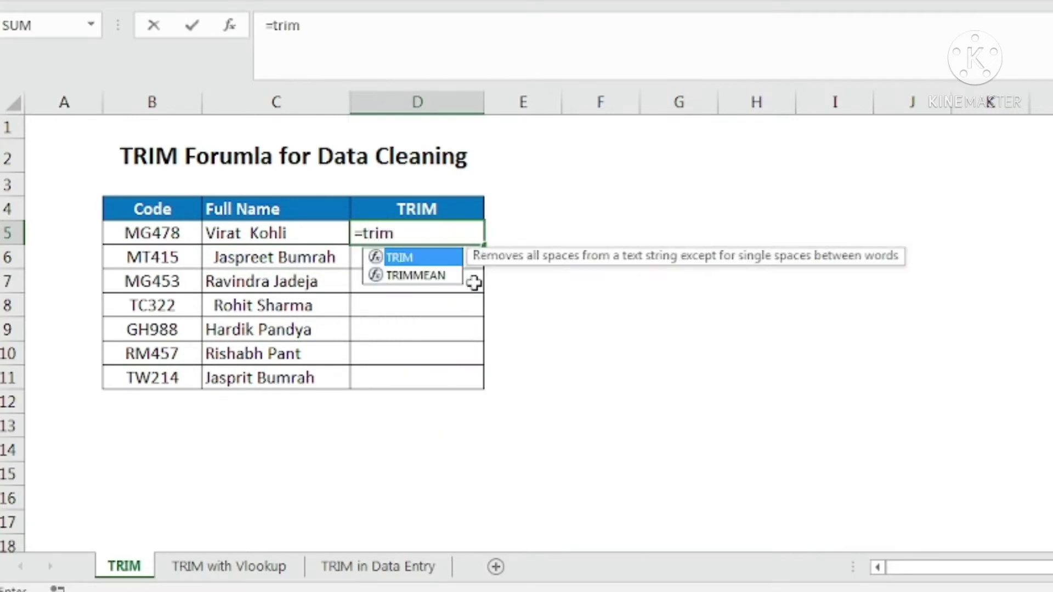
key(Tab)
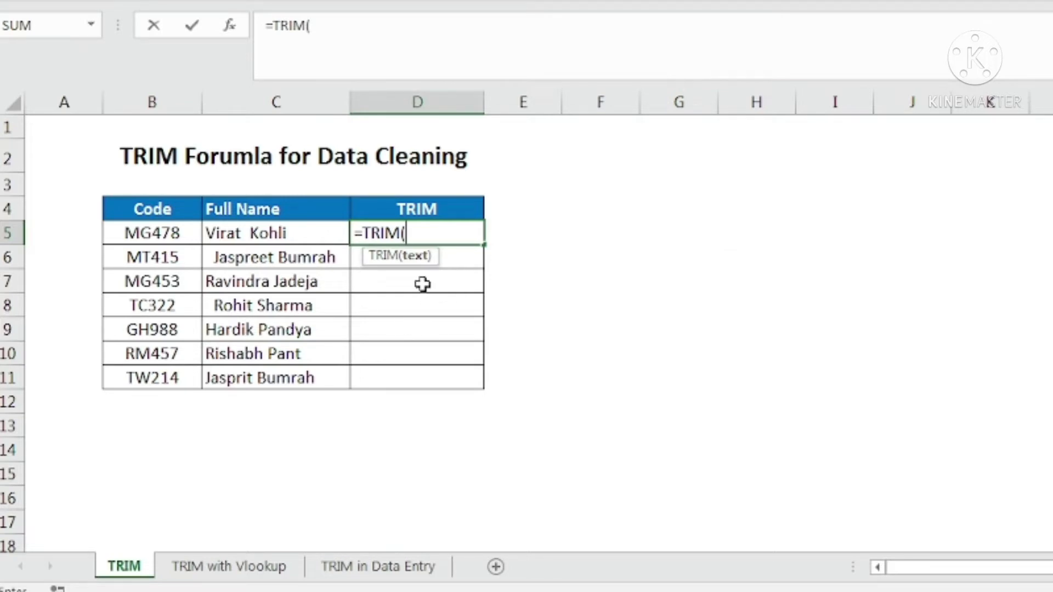
click(318, 232)
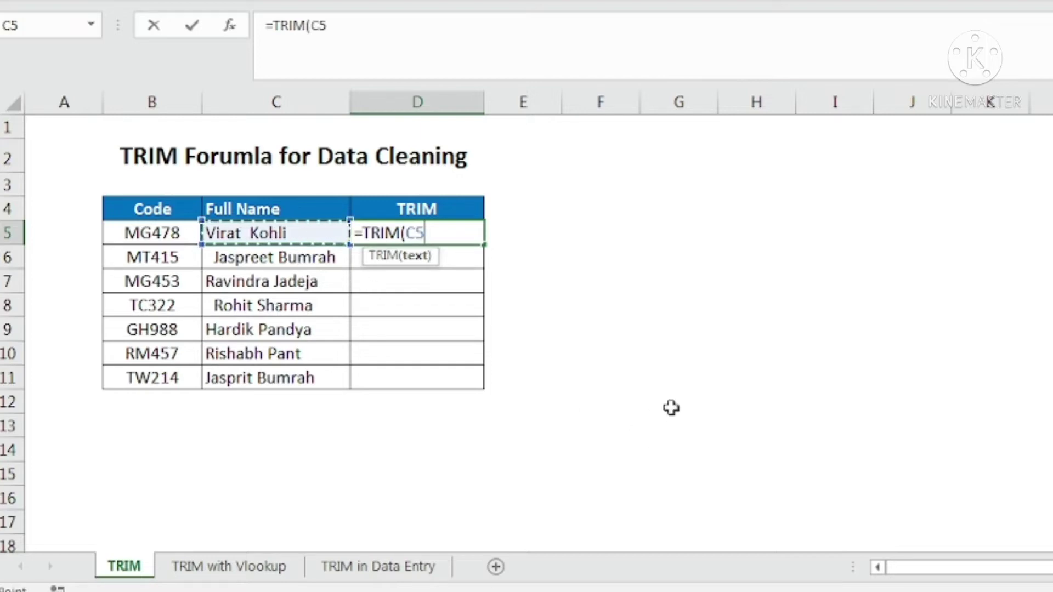
key(Return)
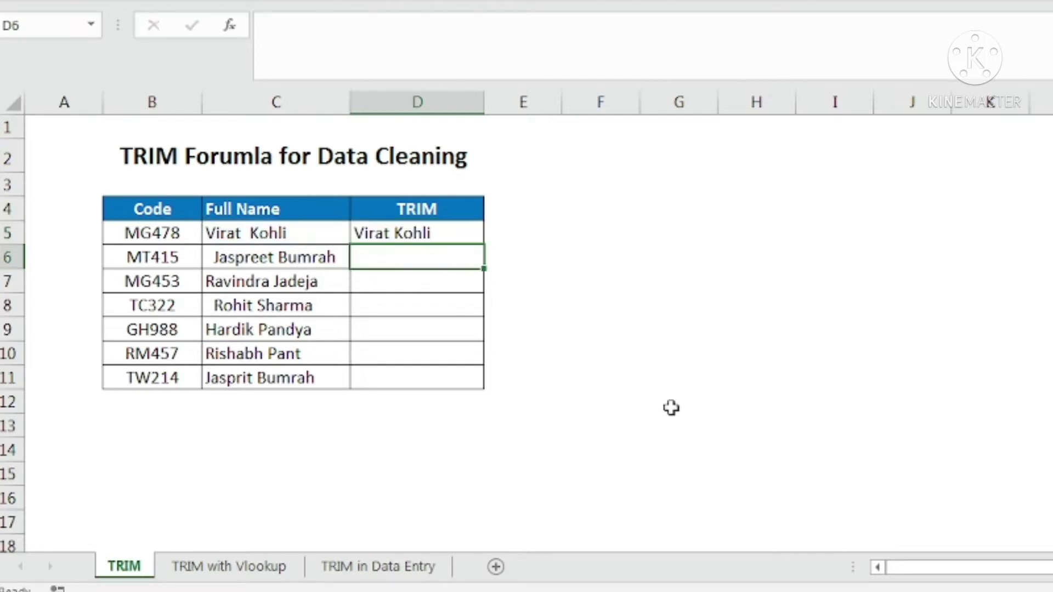
- Check D5 against the original name in C5 and fill its TRIM formula down through D11
click(250, 230)
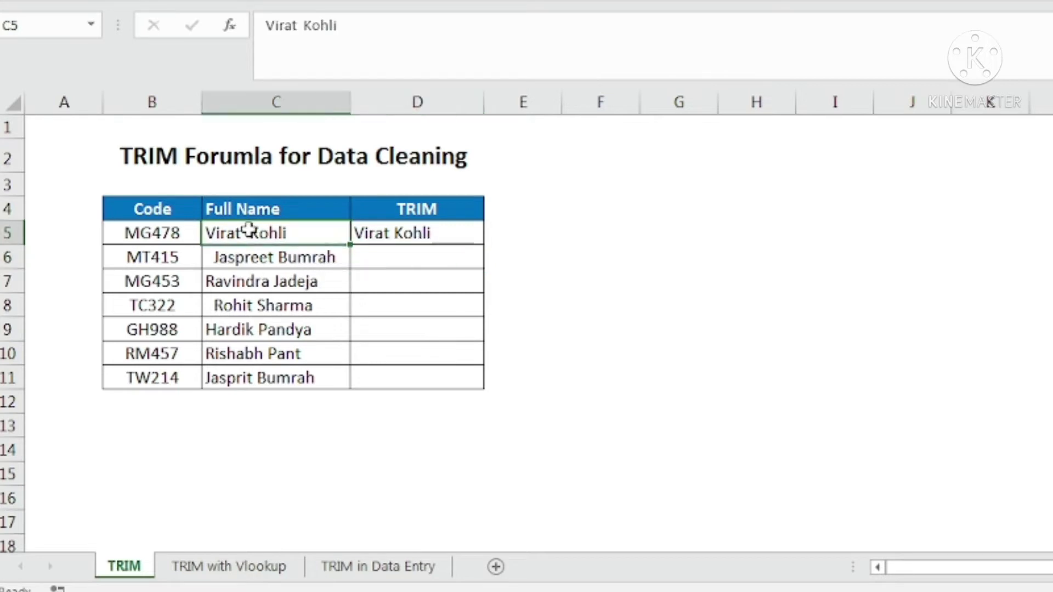
click(392, 228)
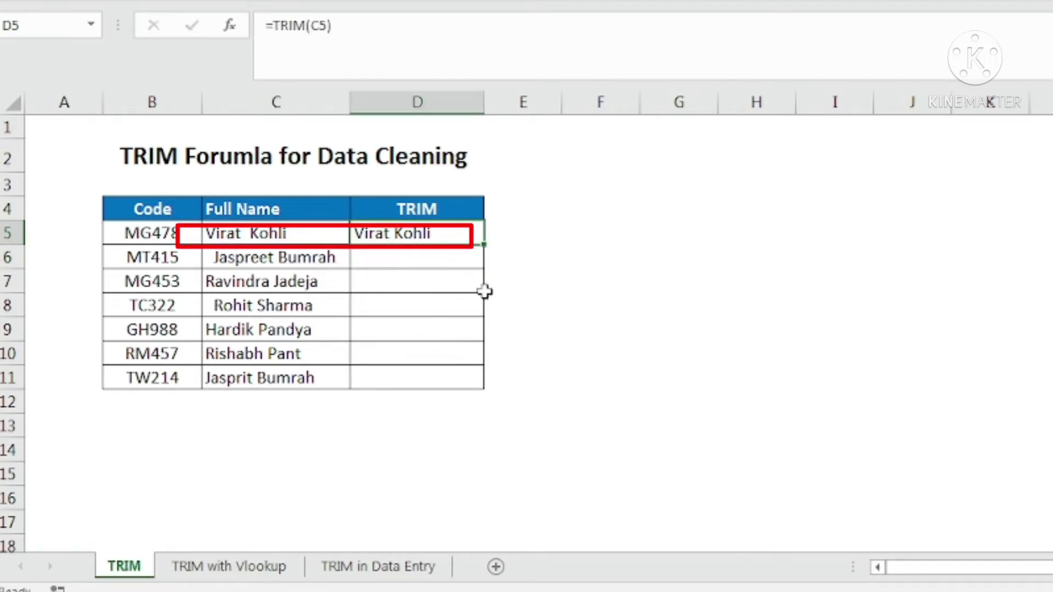
shift+click(400, 378)
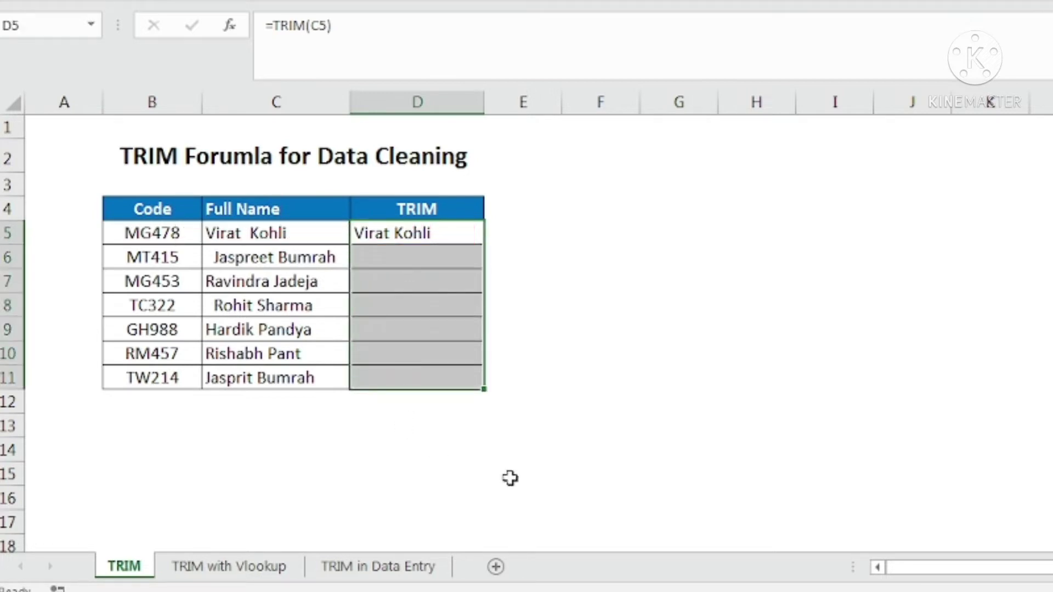
key(ctrl+d)
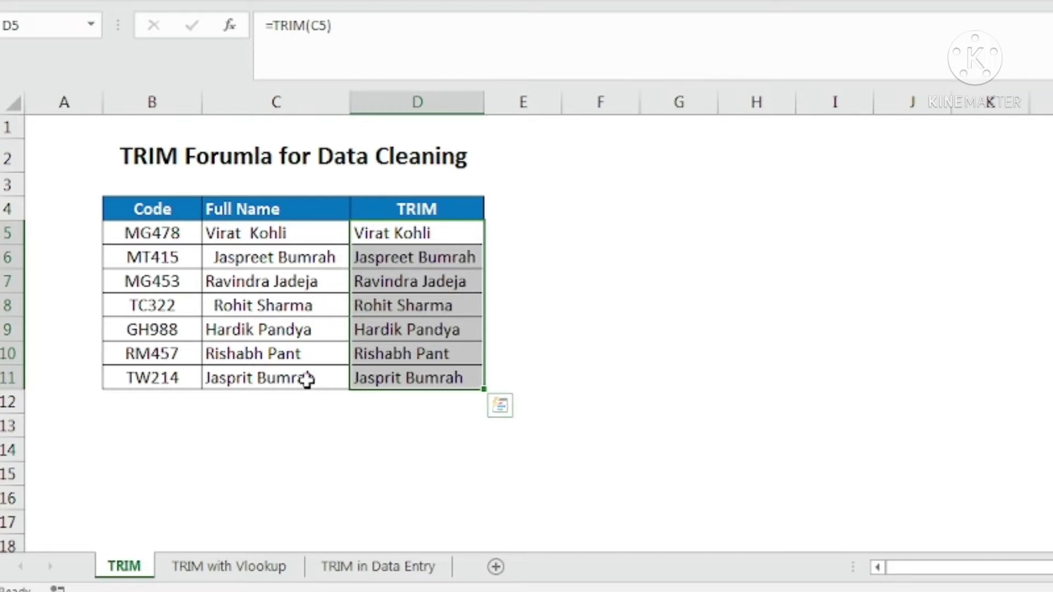
- Compare the leading spaces of the name in C8 with its trimmed version in D8
click(262, 309)
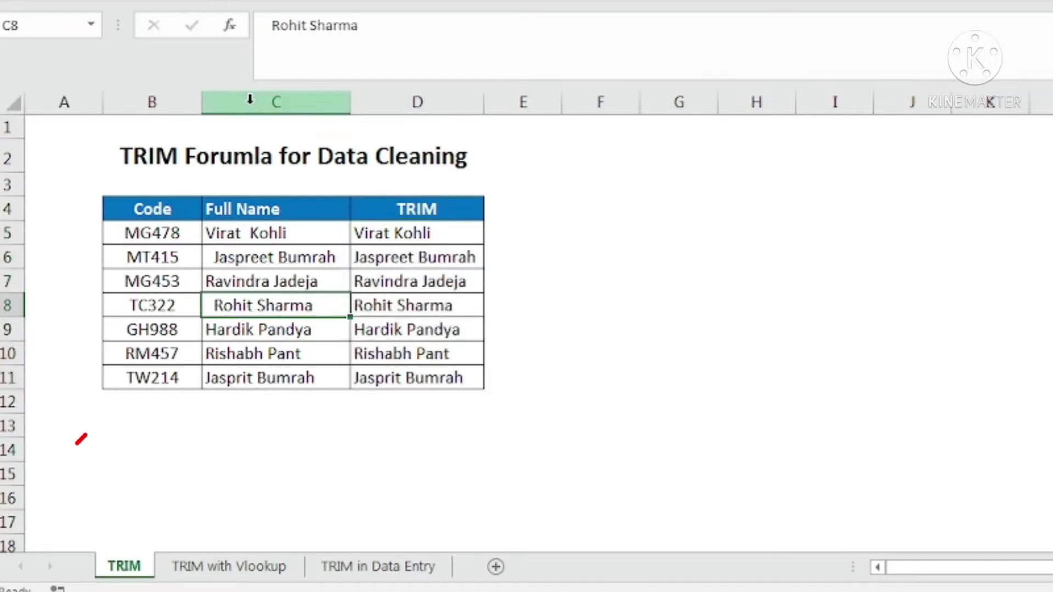
click(262, 28)
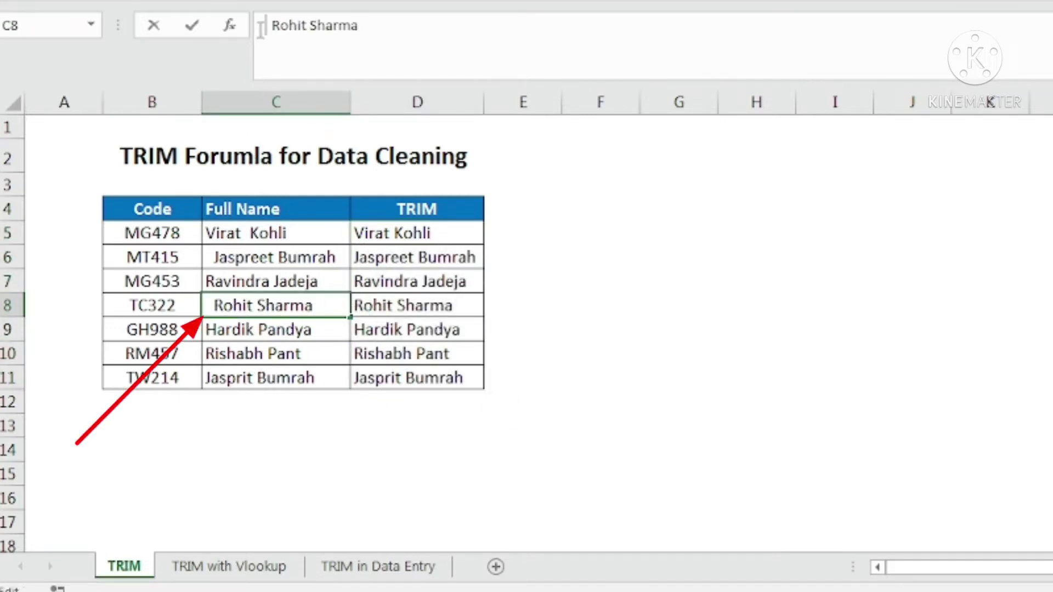
click(378, 309)
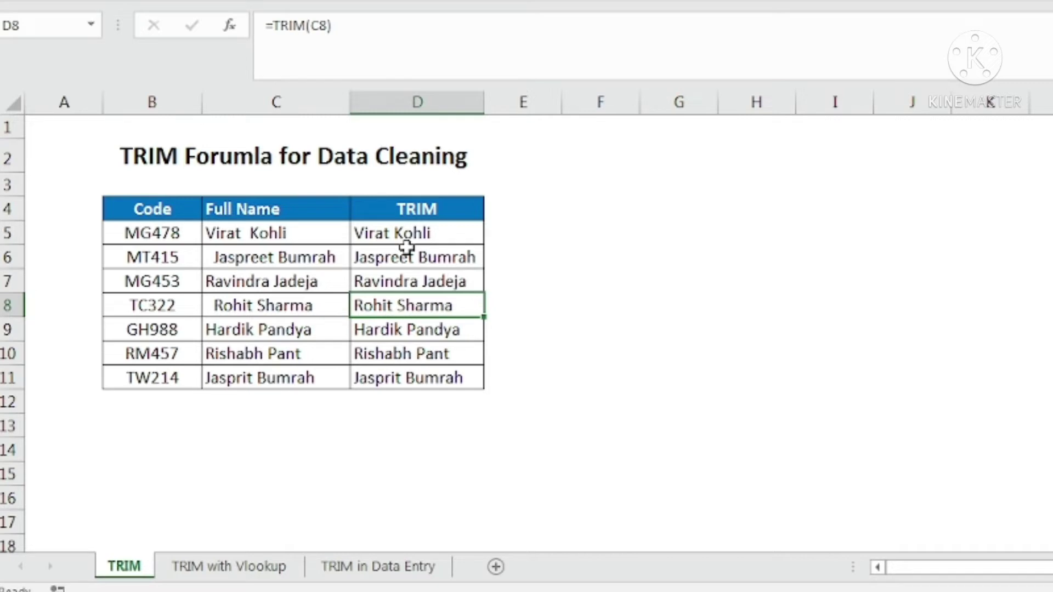
- Examine the score table and the lookup table with its empty Scores cells on the TRIM with Vlookup sheet
click(229, 567)
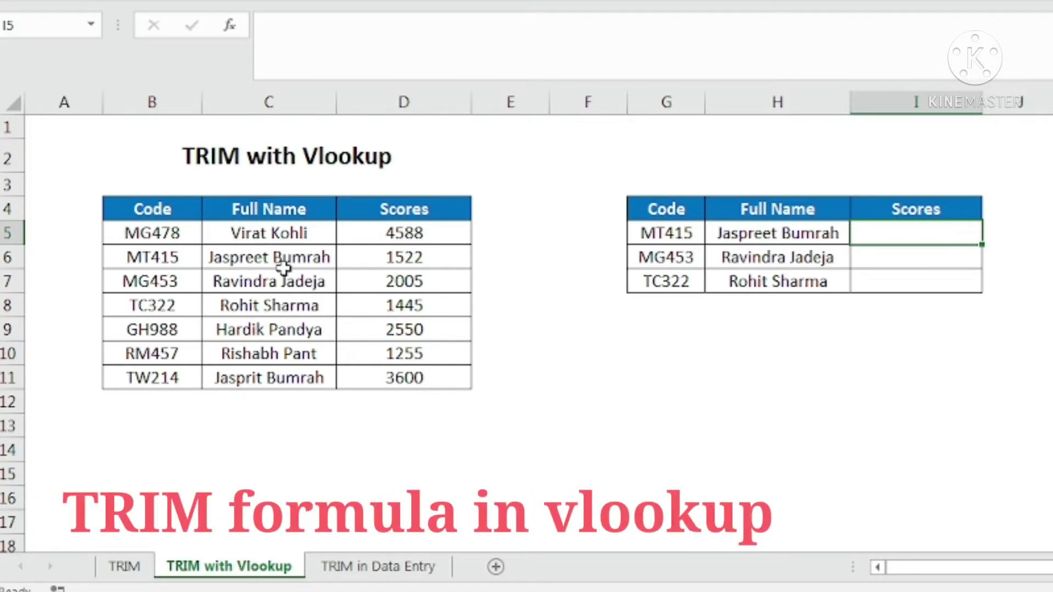
click(136, 213)
click(275, 208)
click(413, 212)
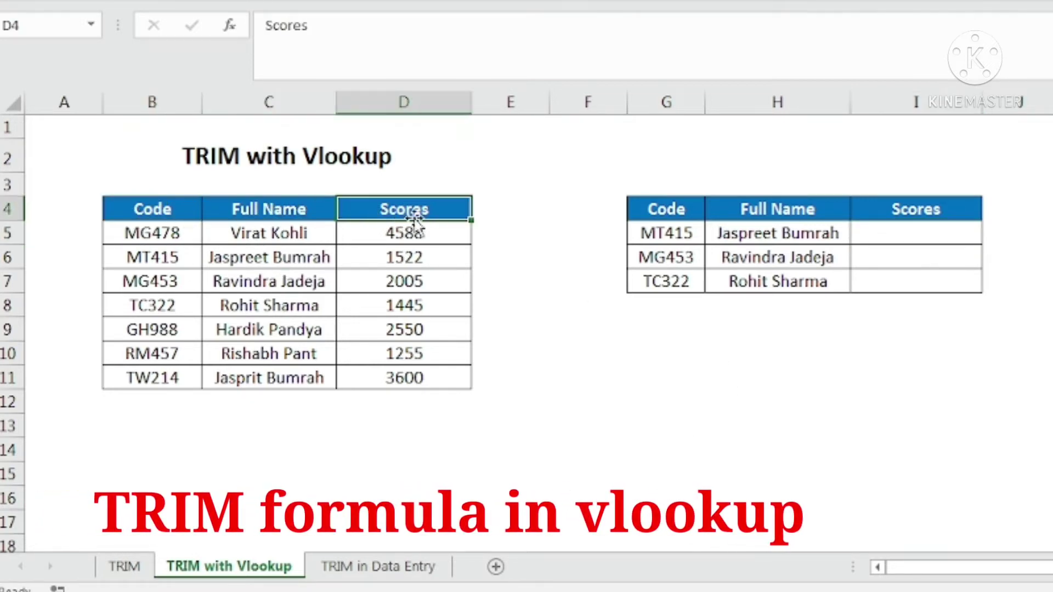
click(682, 211)
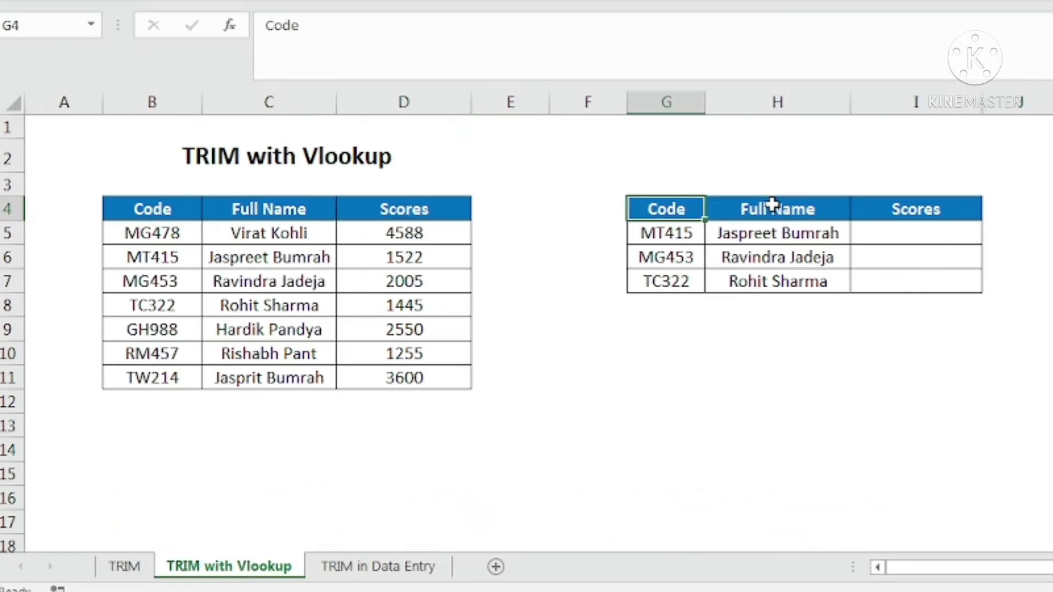
click(773, 208)
click(858, 216)
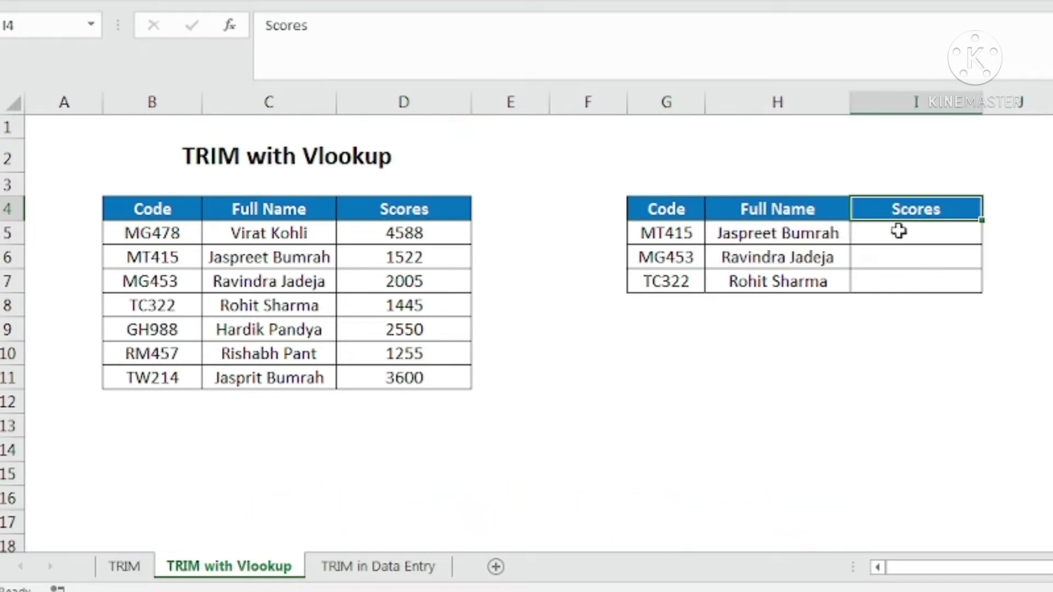
drag(900, 230, 879, 276)
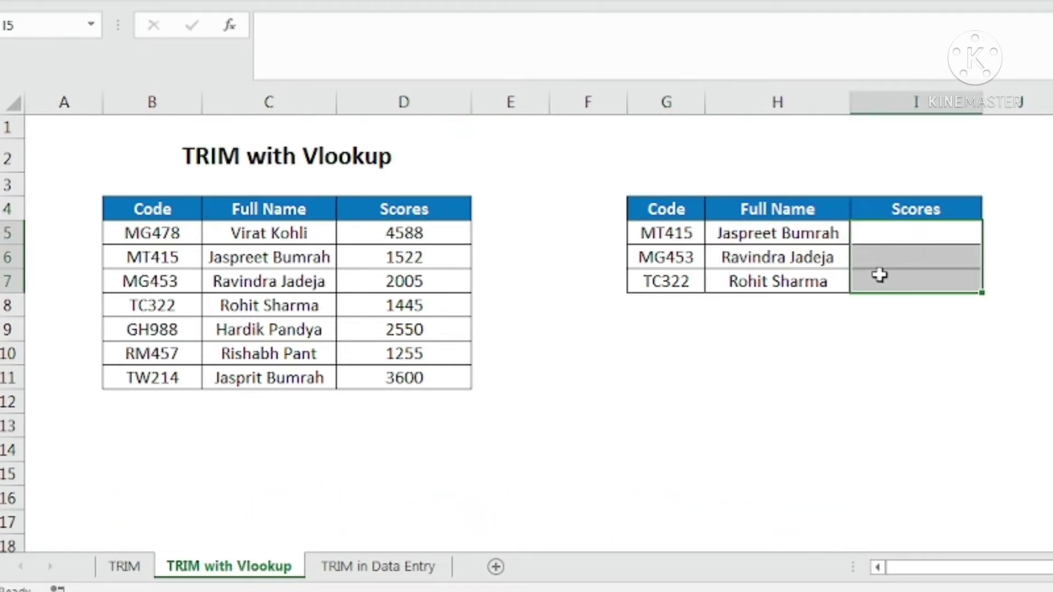
- Enter the formula =VLOOKUP(G5,$B$5:$D$11,3,0) in cell I5 to look up the score for code MT415
click(888, 239)
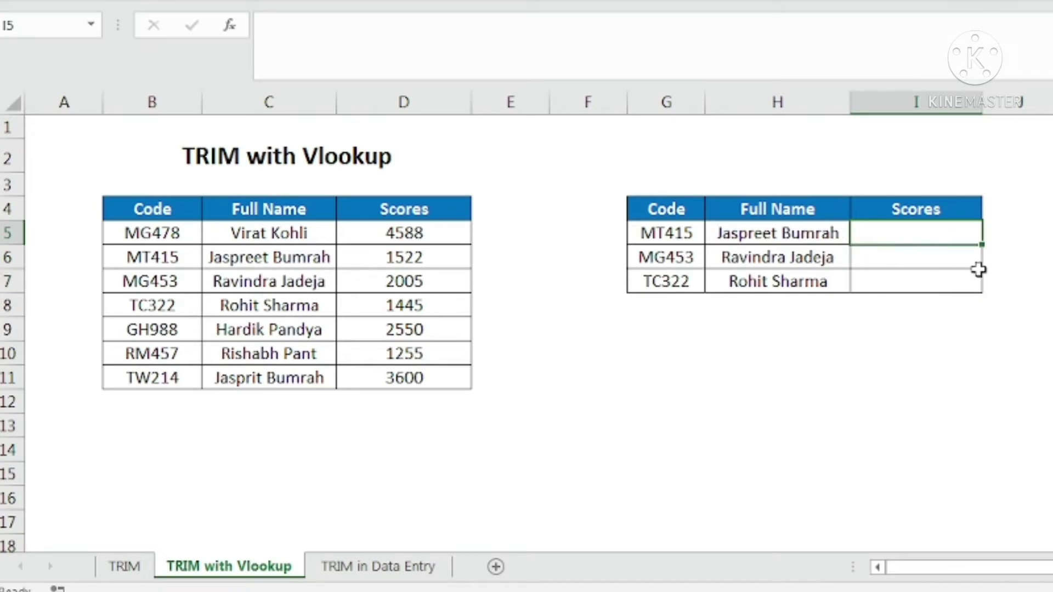
click(669, 229)
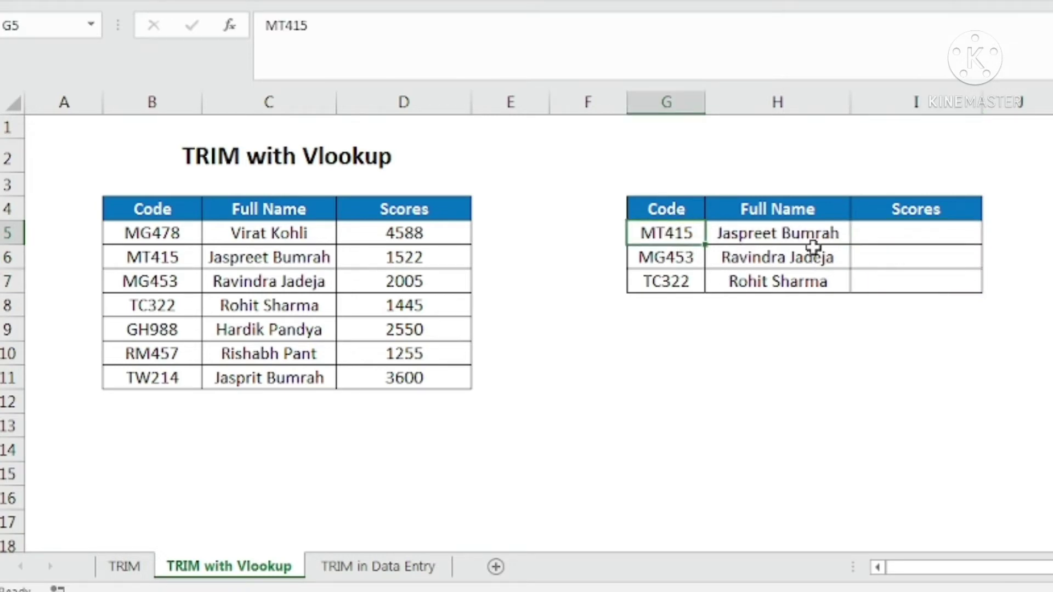
click(927, 226)
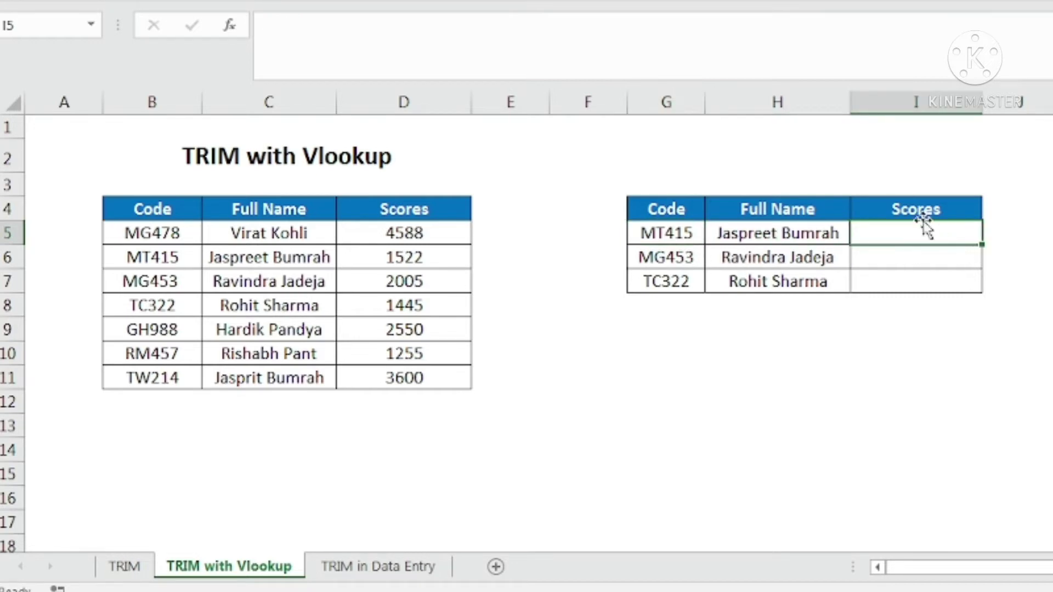
text(=vloo)
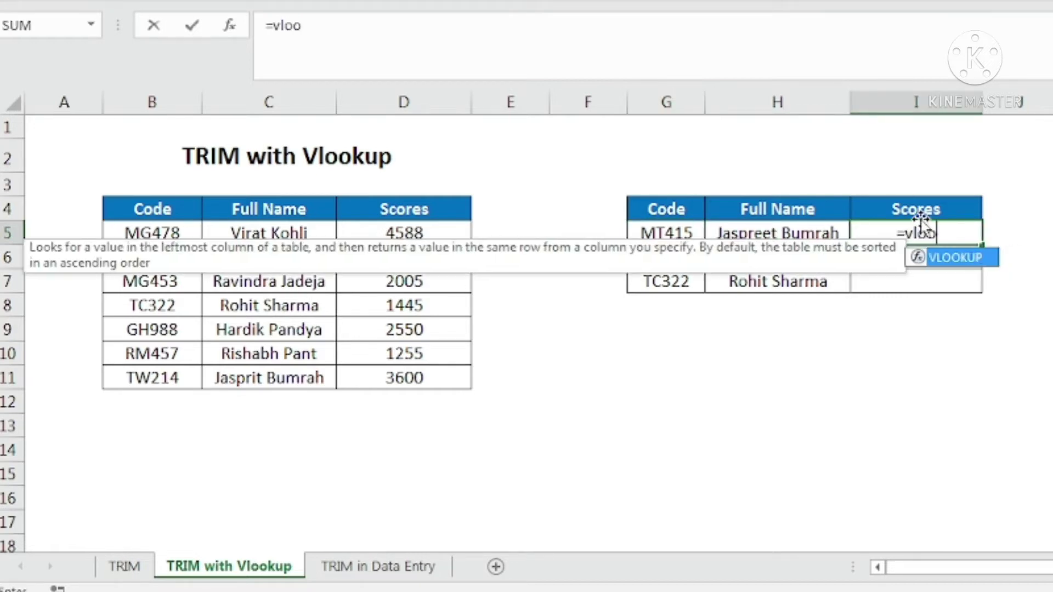
key(Tab)
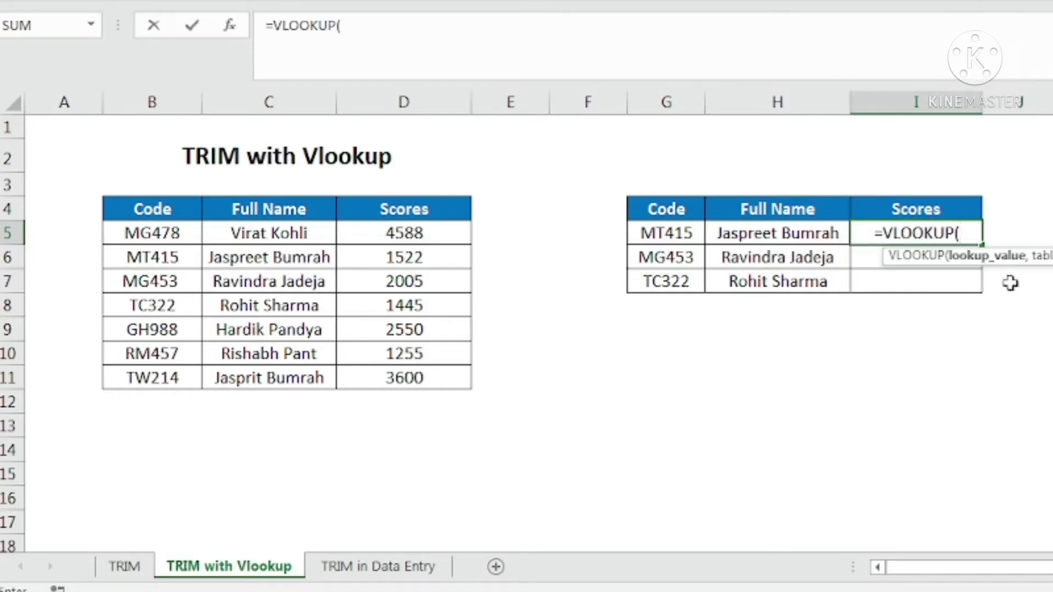
click(663, 235)
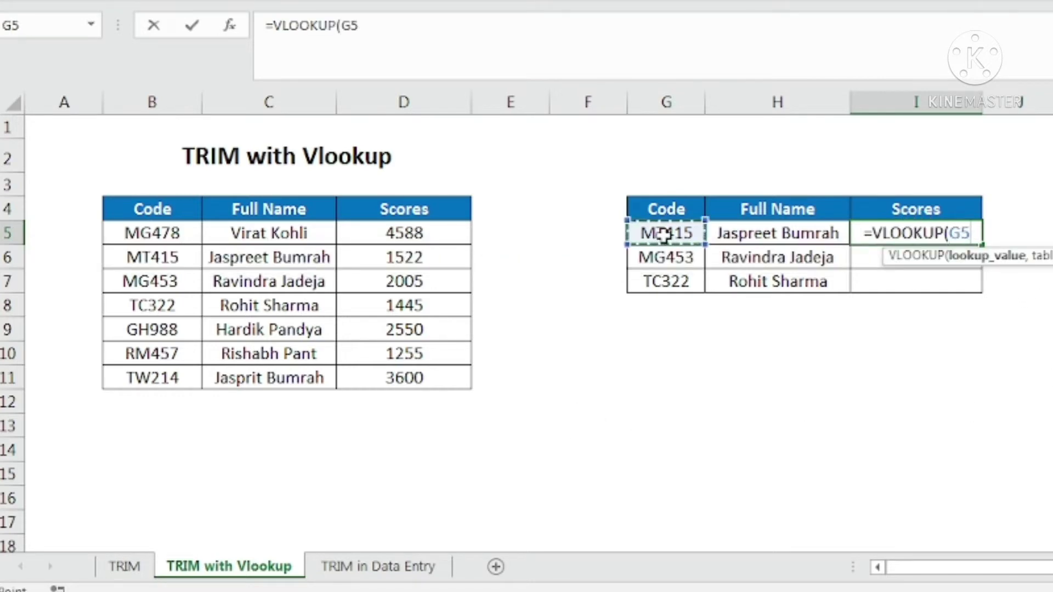
text(,)
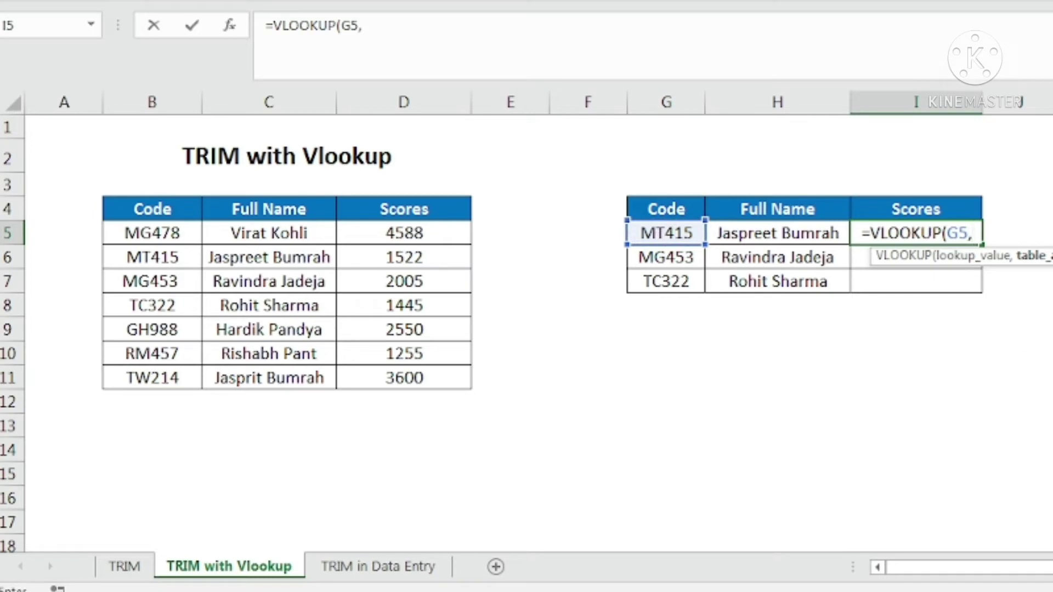
drag(156, 226, 405, 381)
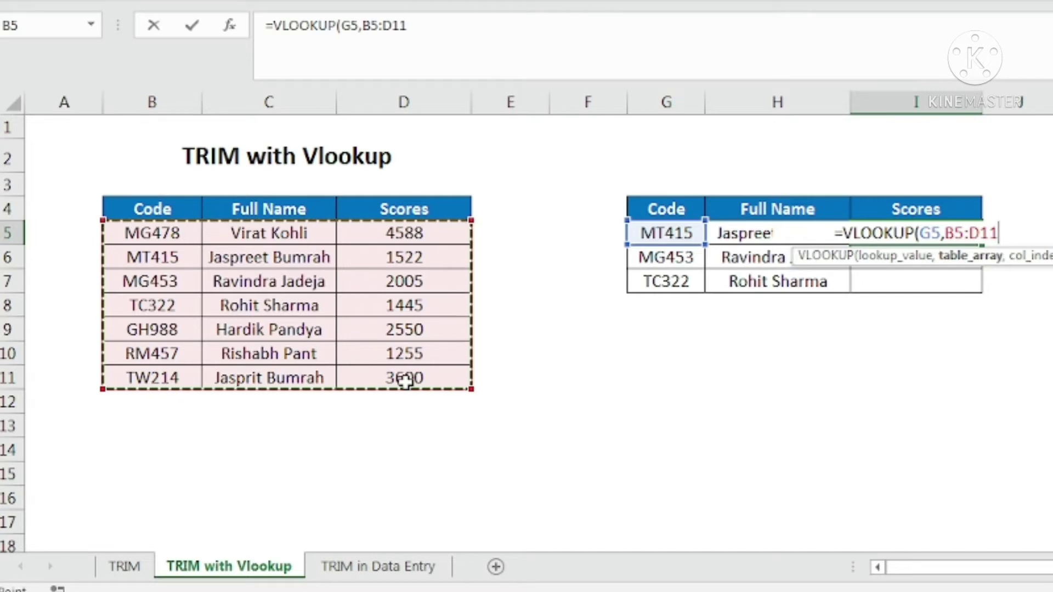
key(F4)
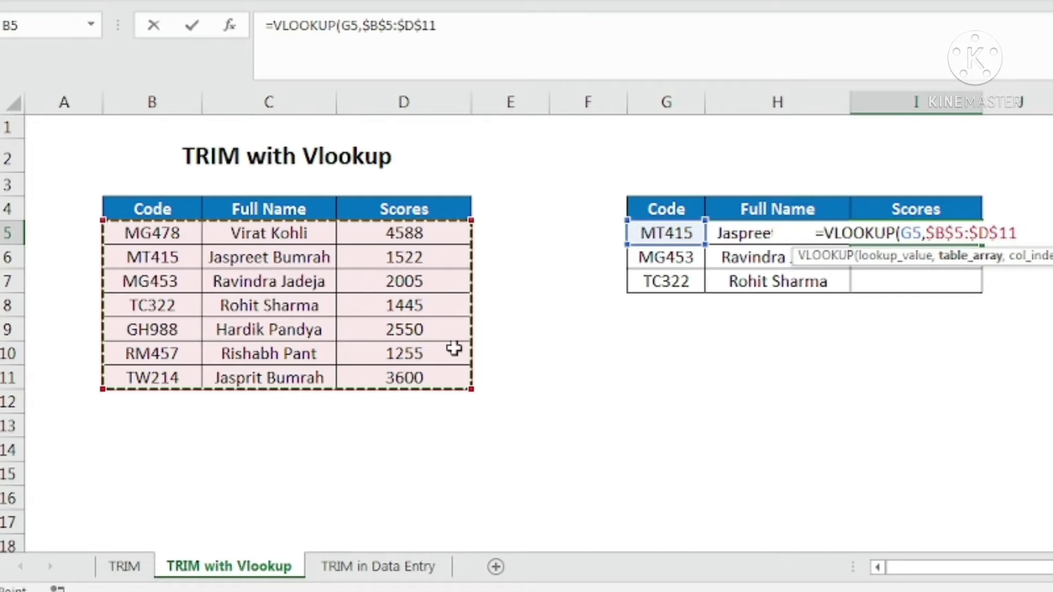
text(,)
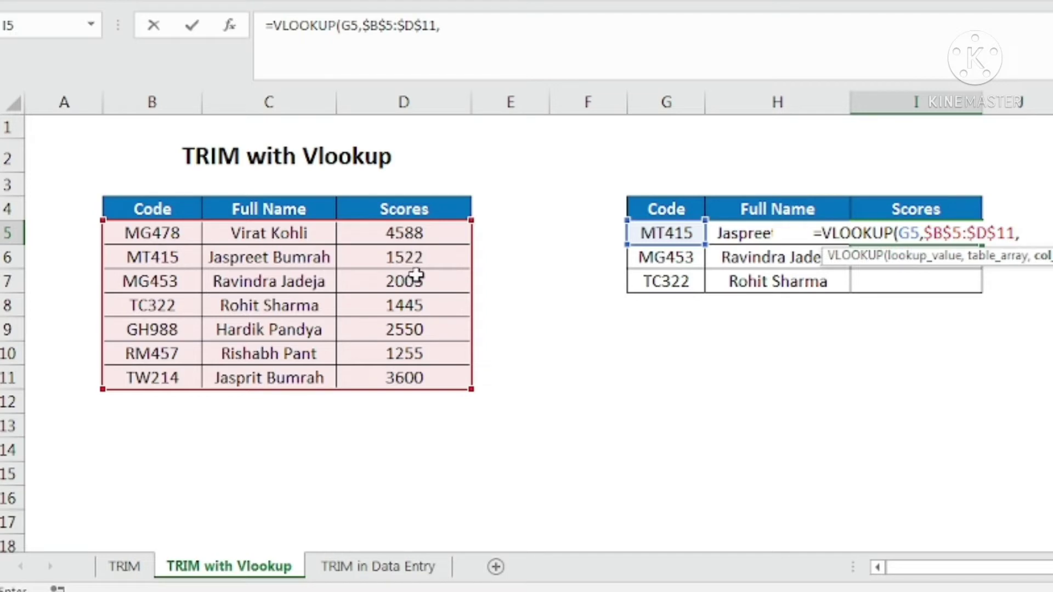
text(3)
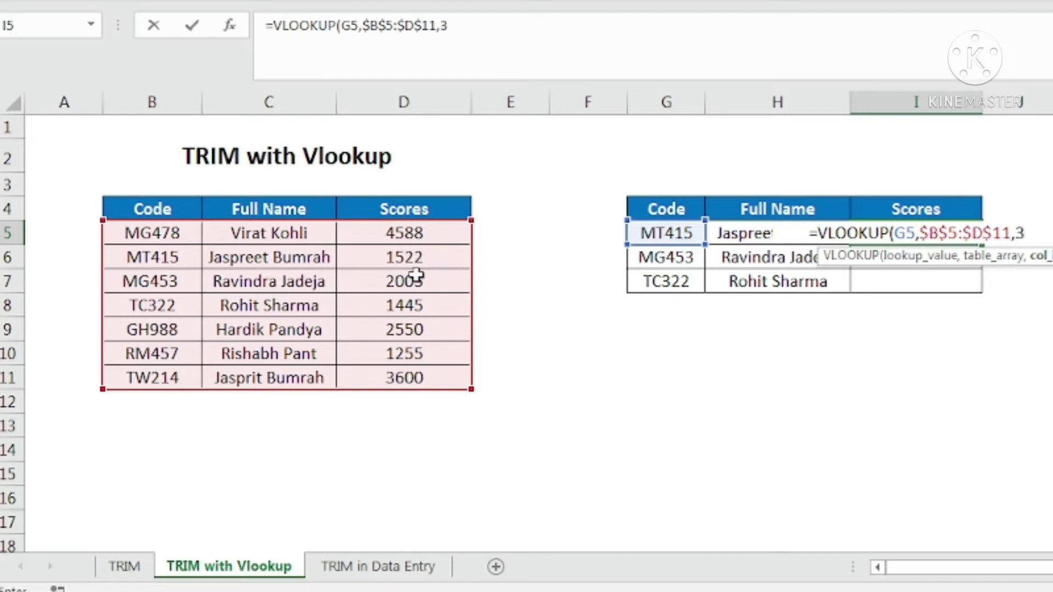
text(,0)
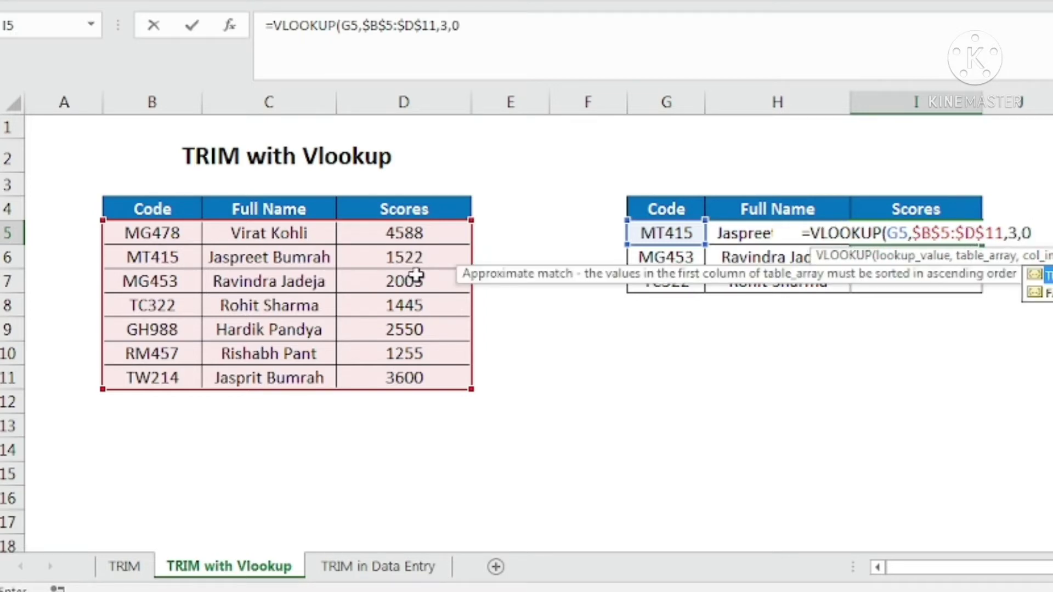
text())
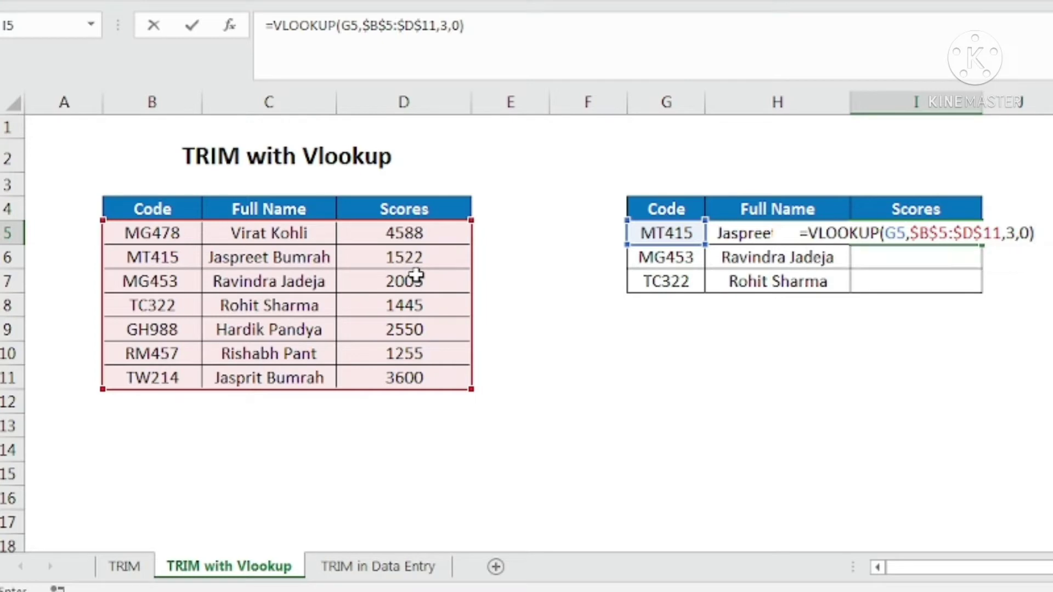
key(Return)
- Fill the VLOOKUP formula from I5 down through I7
click(904, 230)
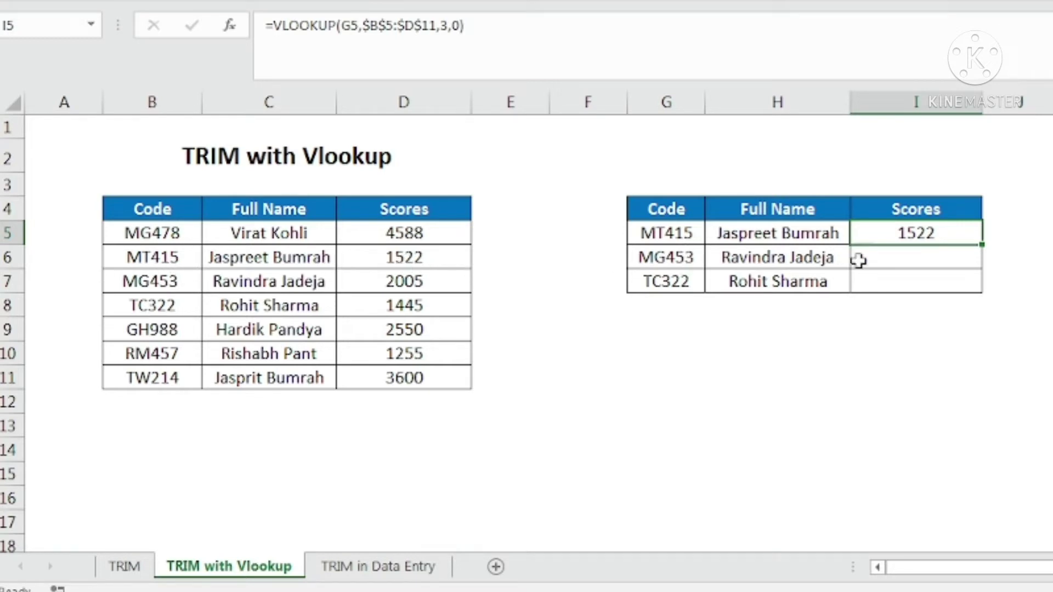
shift+click(905, 281)
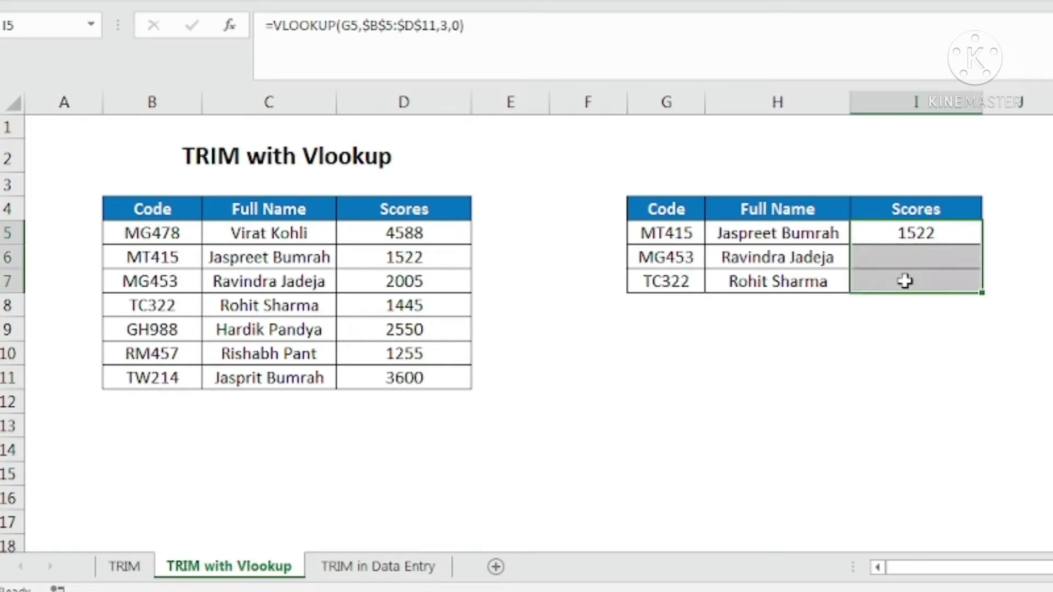
key(ctrl+d)
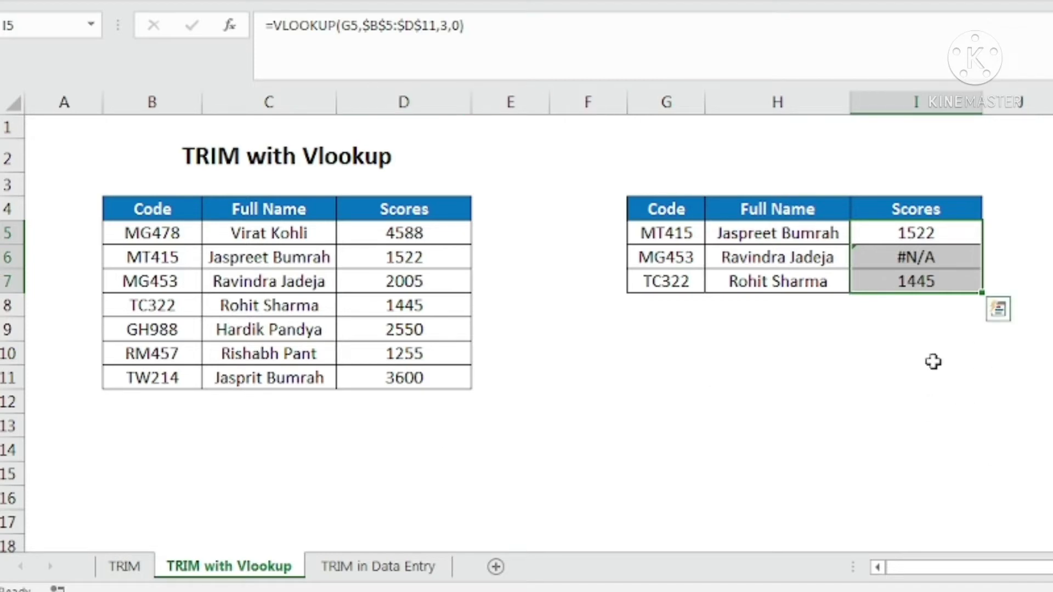
- Compare the lookup code in G6 with the matching code in B7 and check the VLOOKUP formula in I6
click(664, 264)
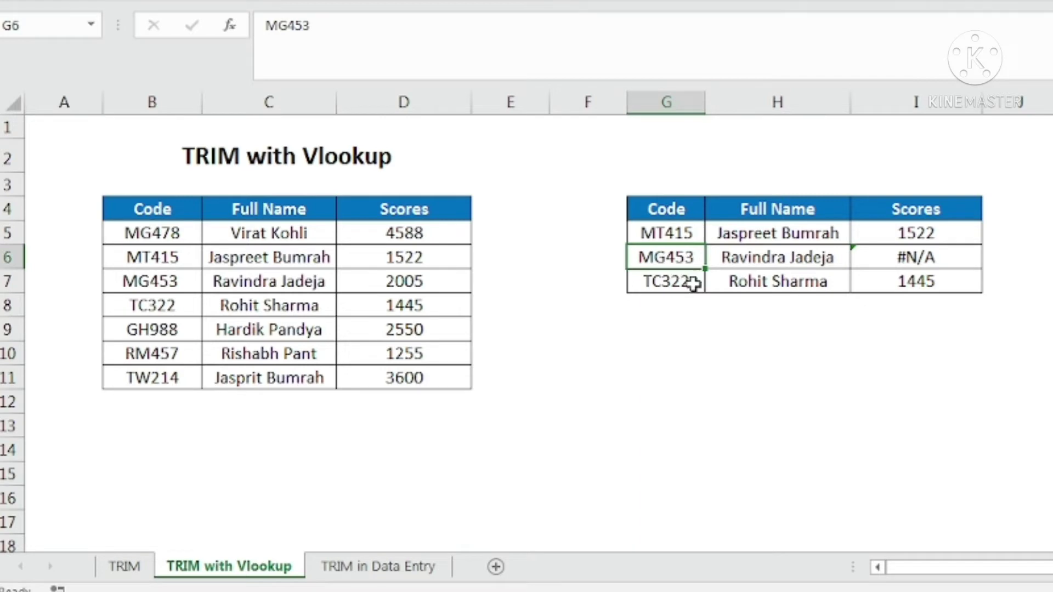
click(144, 281)
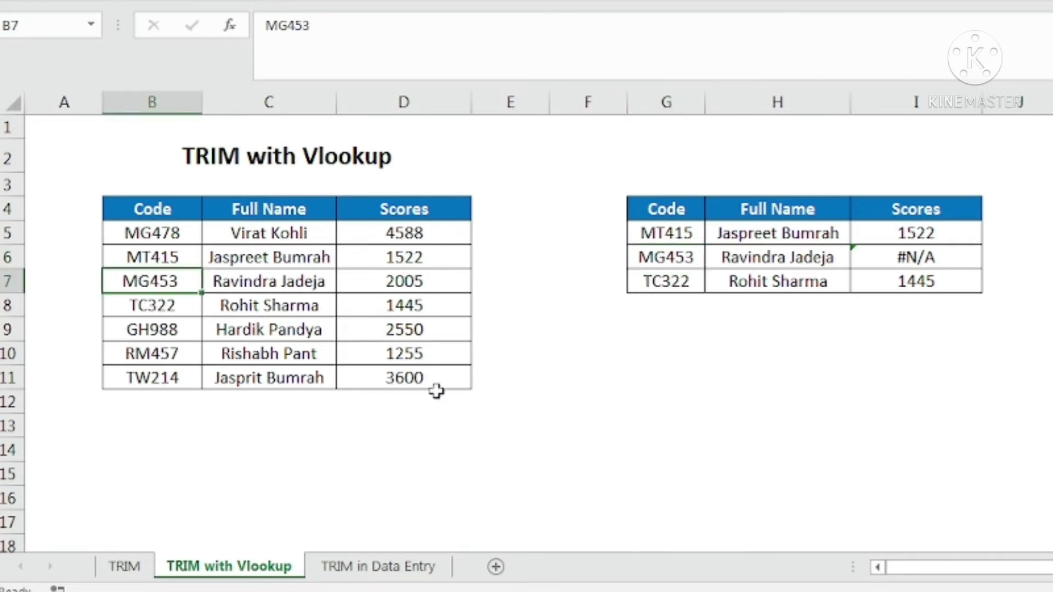
click(688, 259)
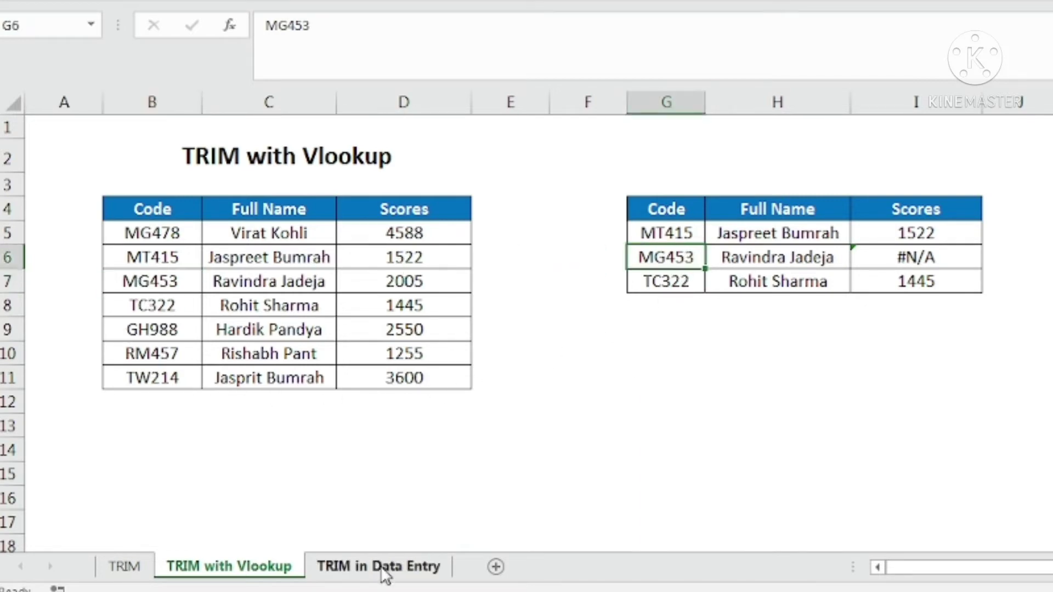
click(934, 260)
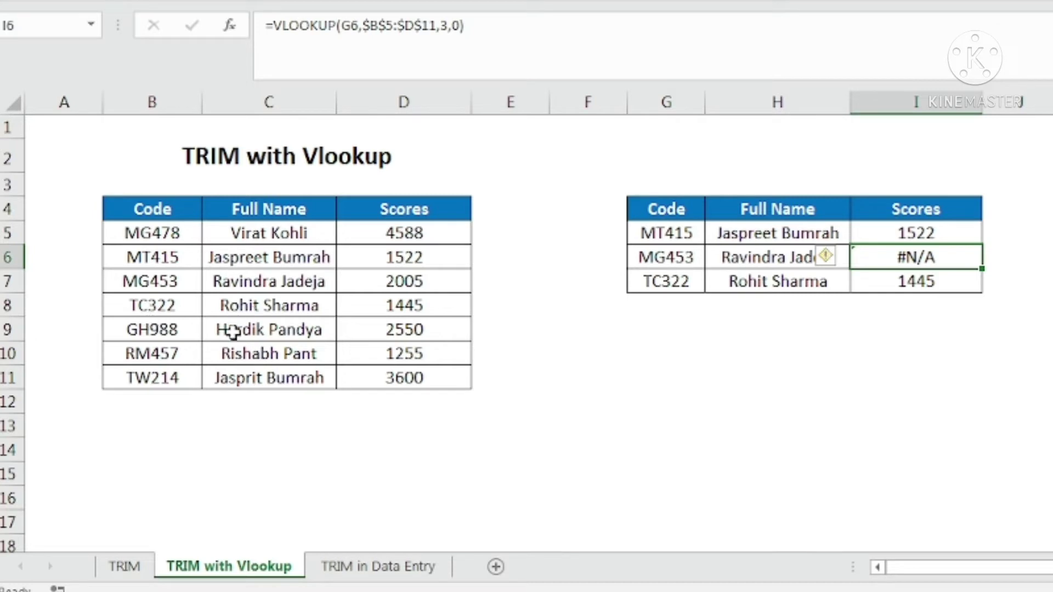
- Try removing the trailing space from the code in B7 and undo the edit
click(165, 282)
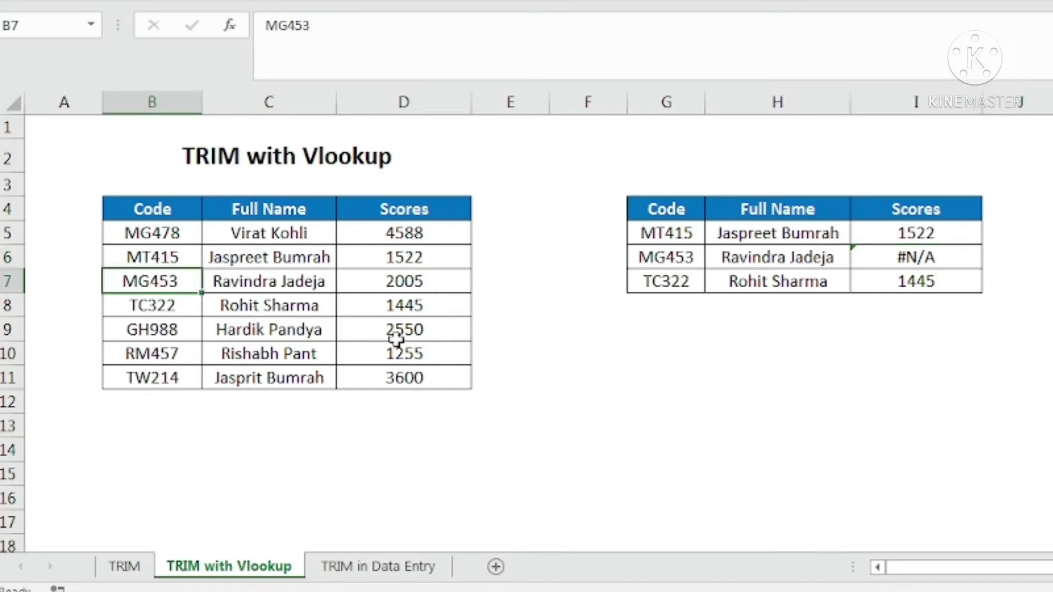
click(383, 31)
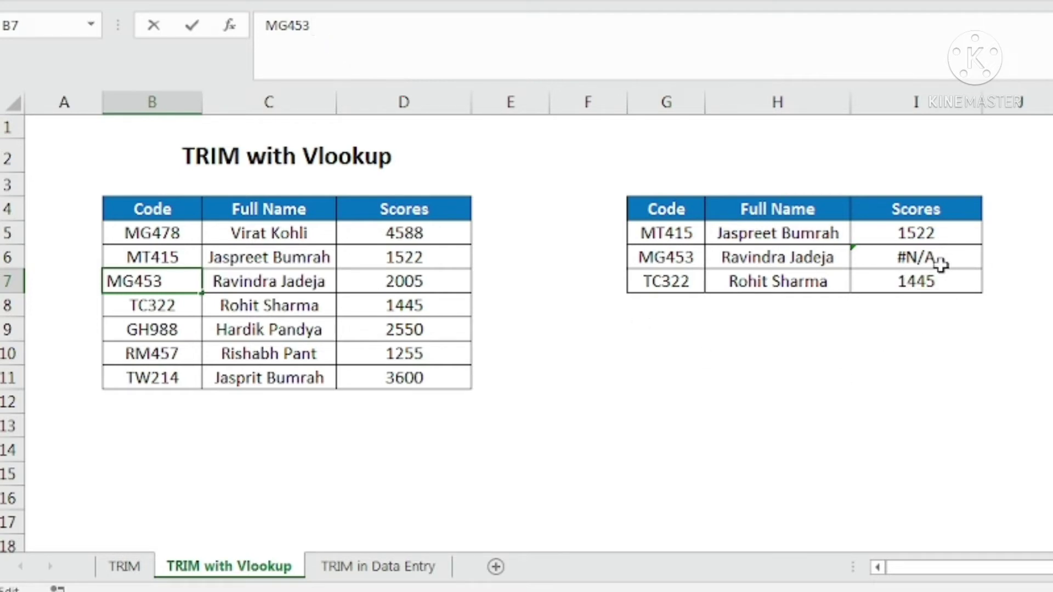
key(Return)
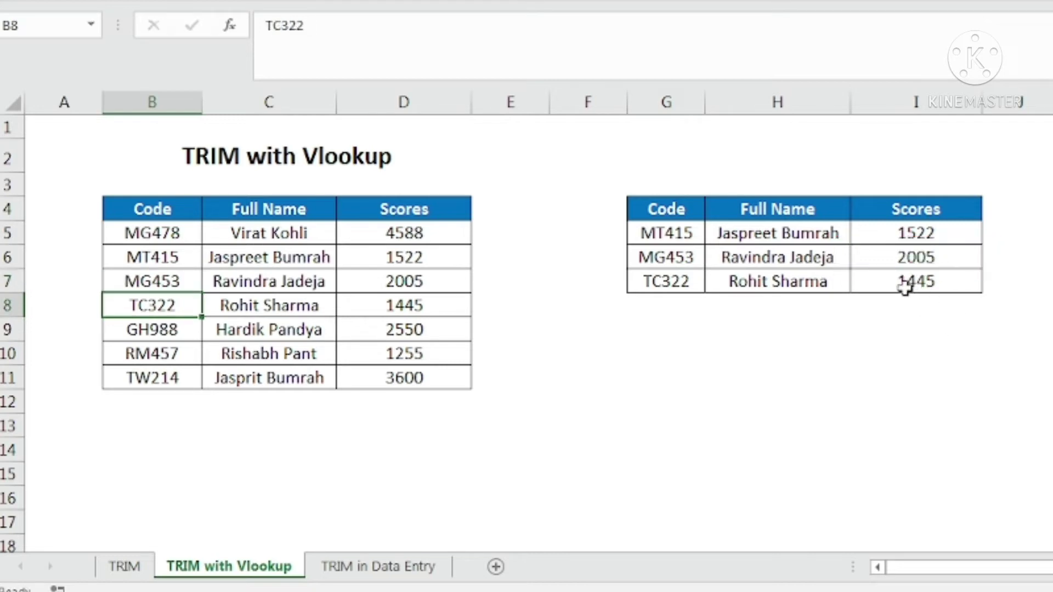
key(ctrl+z)
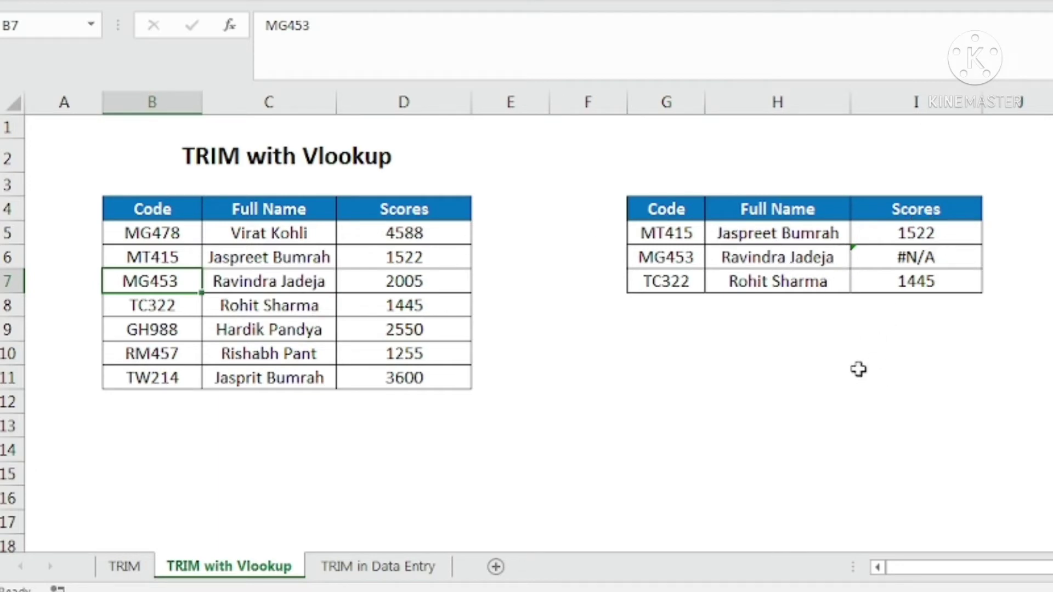
- Insert a new column before the score table's Full Name column and enter the header Code in C4
click(260, 102)
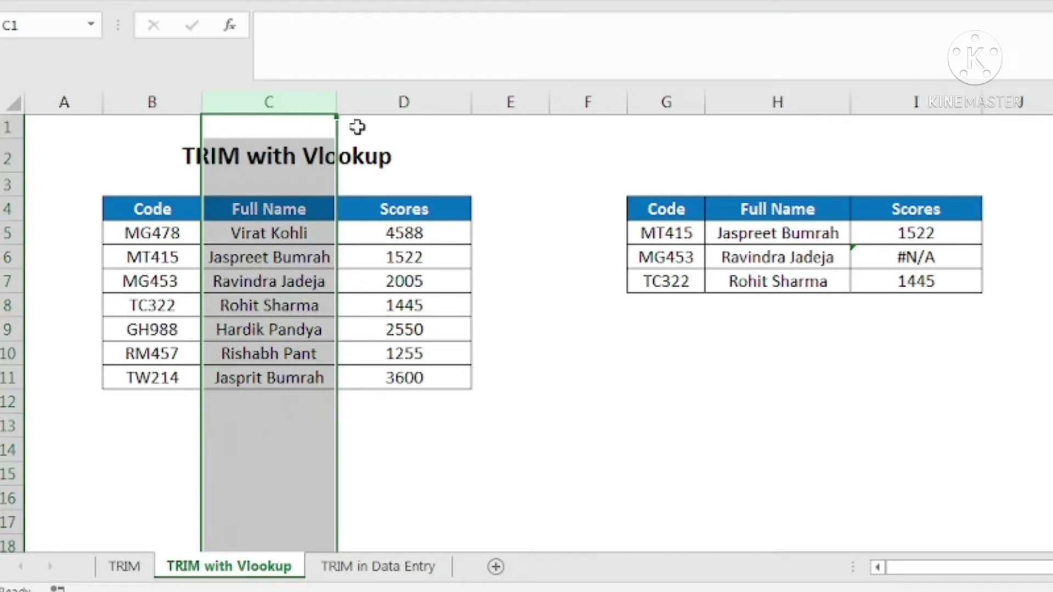
click(416, 187)
click(271, 103)
key(ctrl+shift+plus)
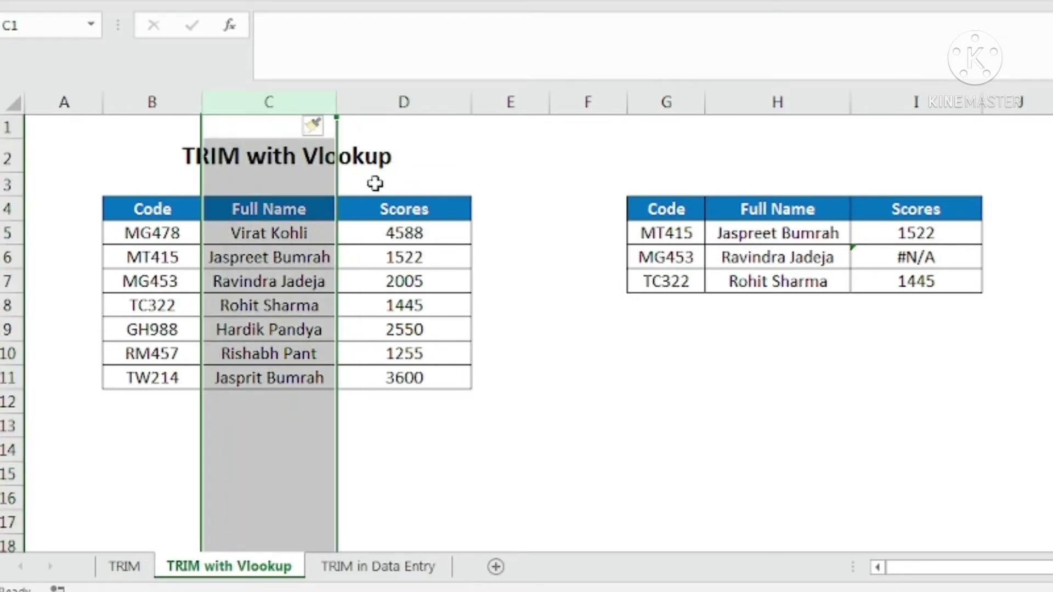
click(255, 217)
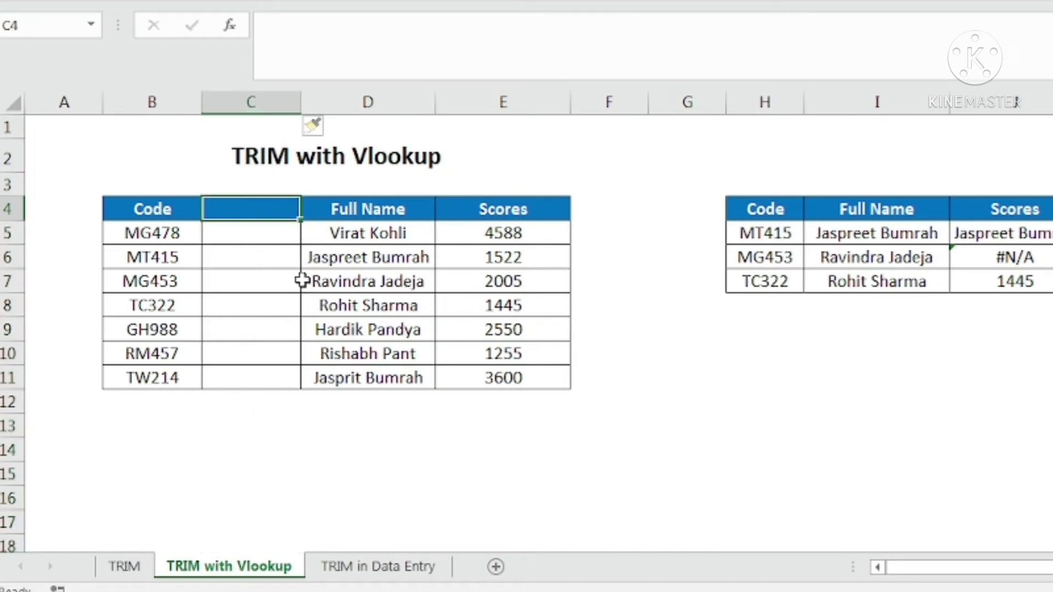
text(Code)
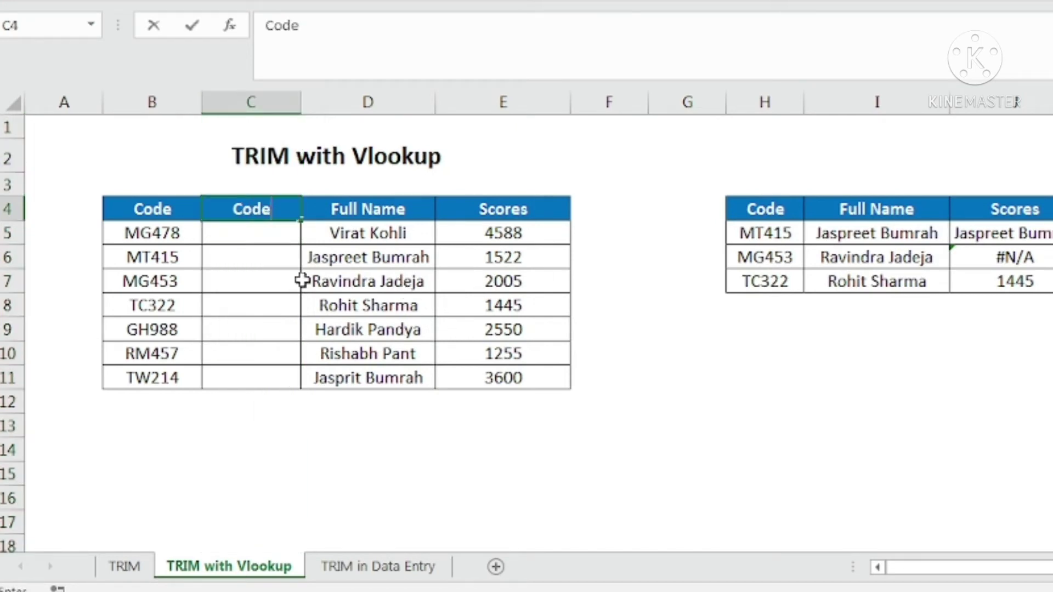
key(Return)
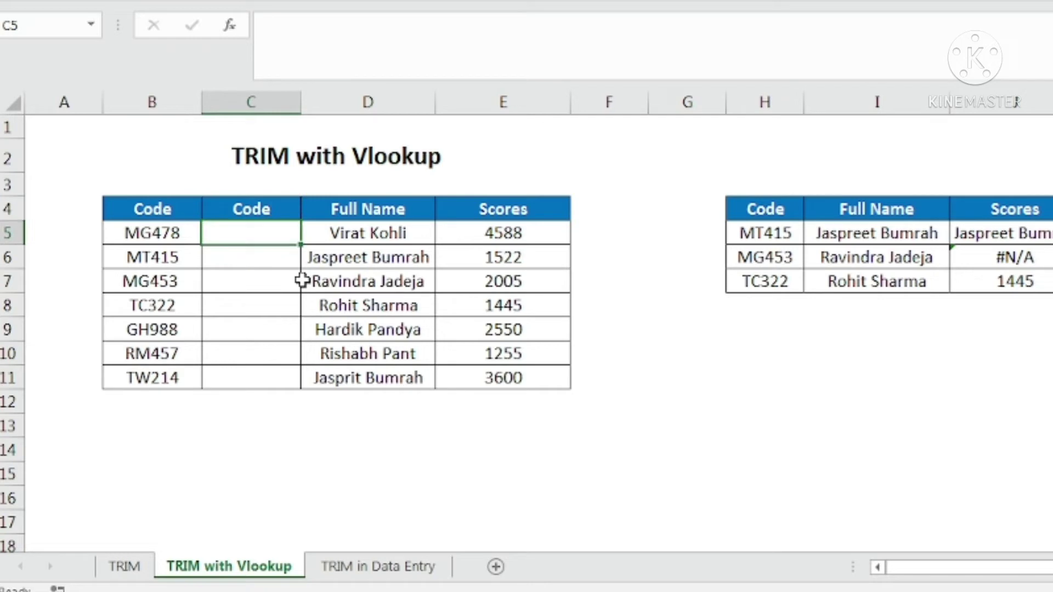
- Enter the formula =TRIM(B5) in cell C5 to clean the first code
text(=trim)
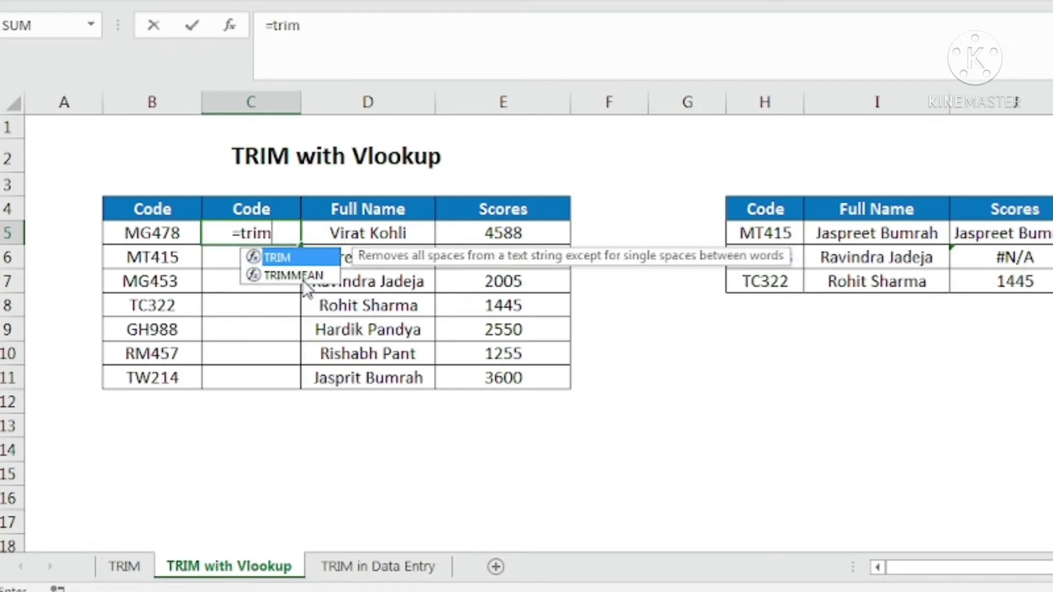
key(Tab)
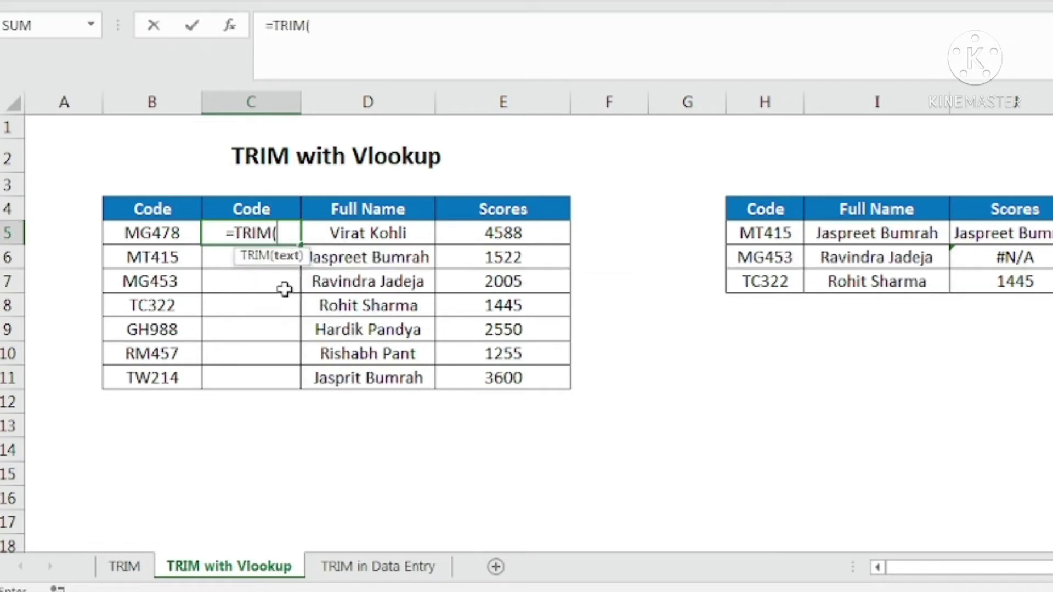
click(170, 232)
text())
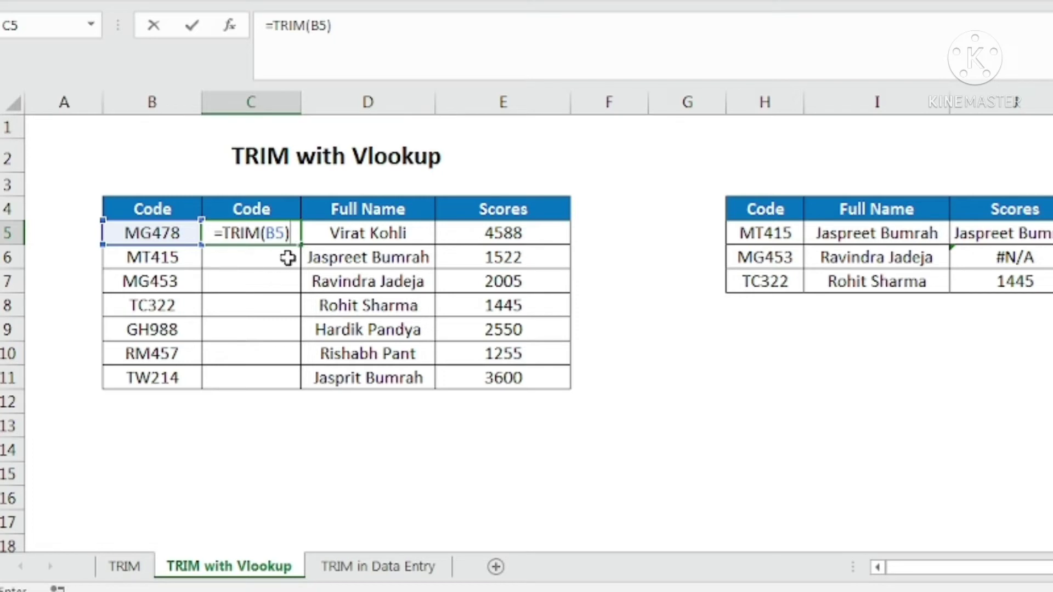
key(Return)
- Fill the TRIM formula from C5 down through C11
click(277, 237)
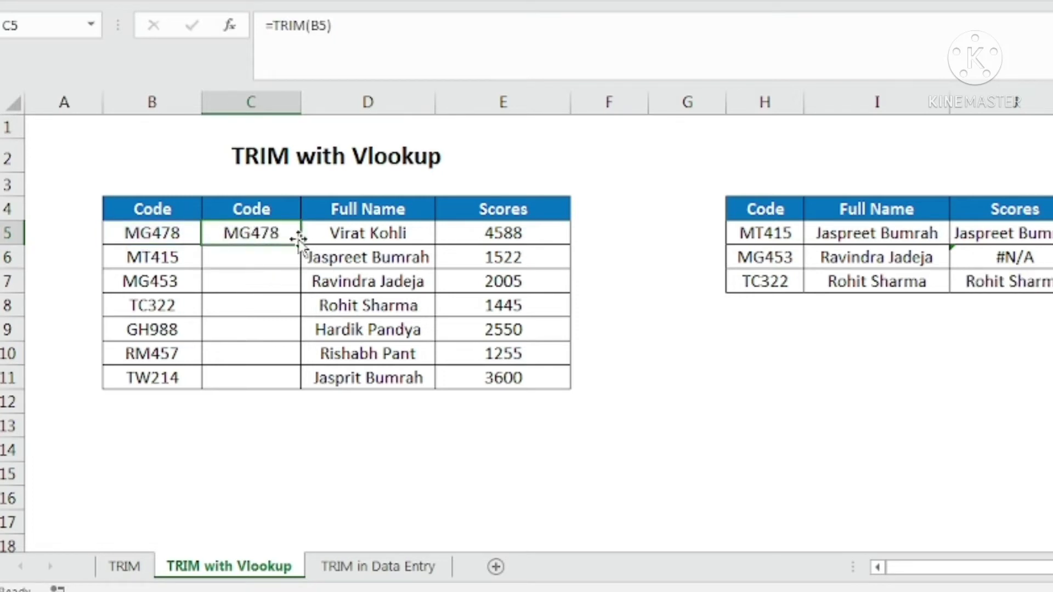
drag(299, 246, 287, 384)
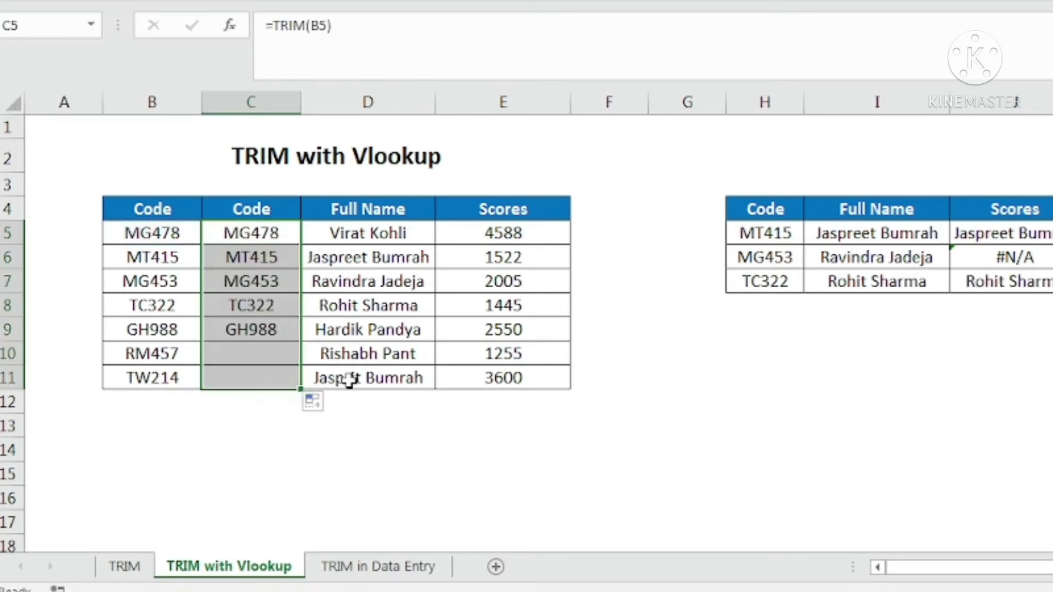
click(269, 234)
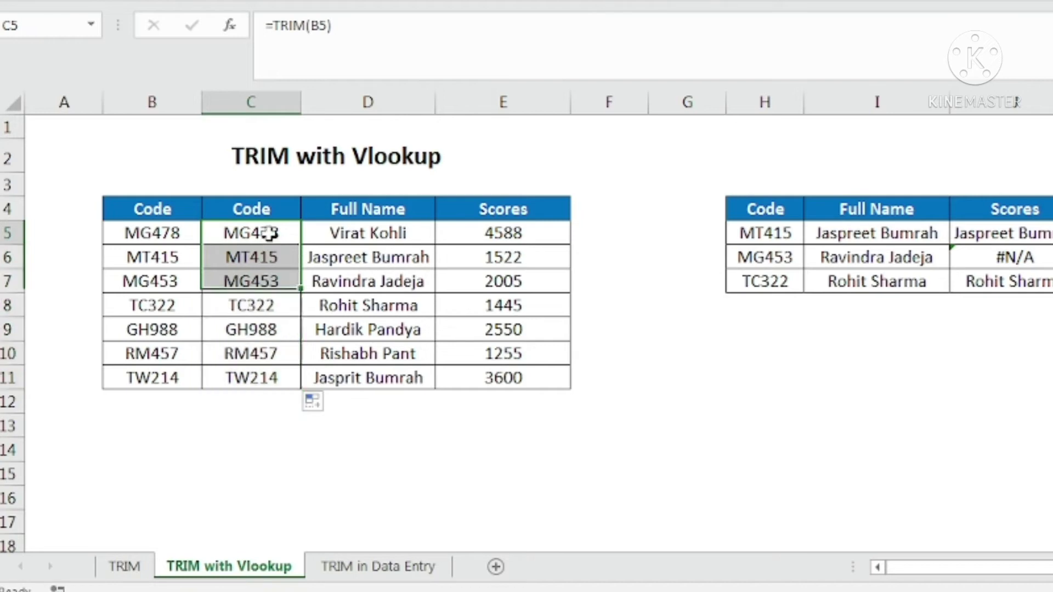
- Copy the trimmed codes in C5:C11 and paste them over themselves as values using Paste Special
click(257, 311)
key(ctrl+Down)
drag(266, 233, 269, 378)
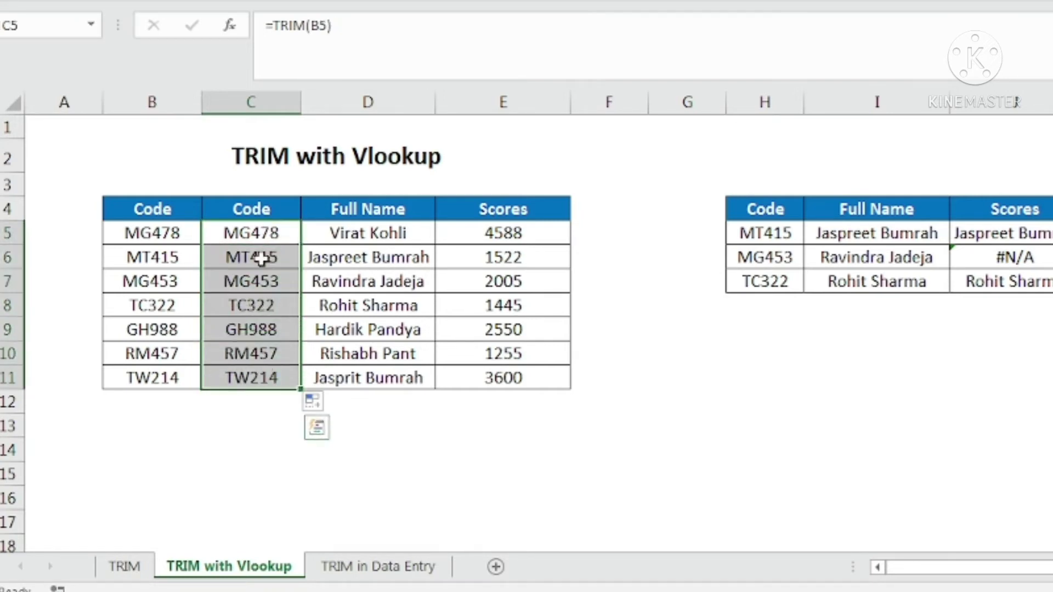
key(ctrl+c)
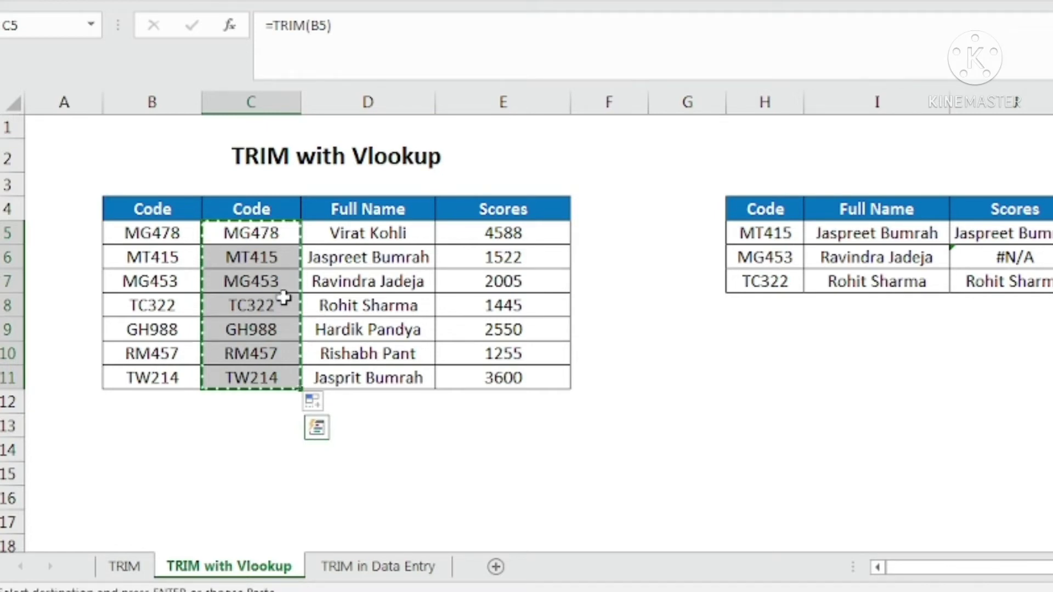
right_click(265, 293)
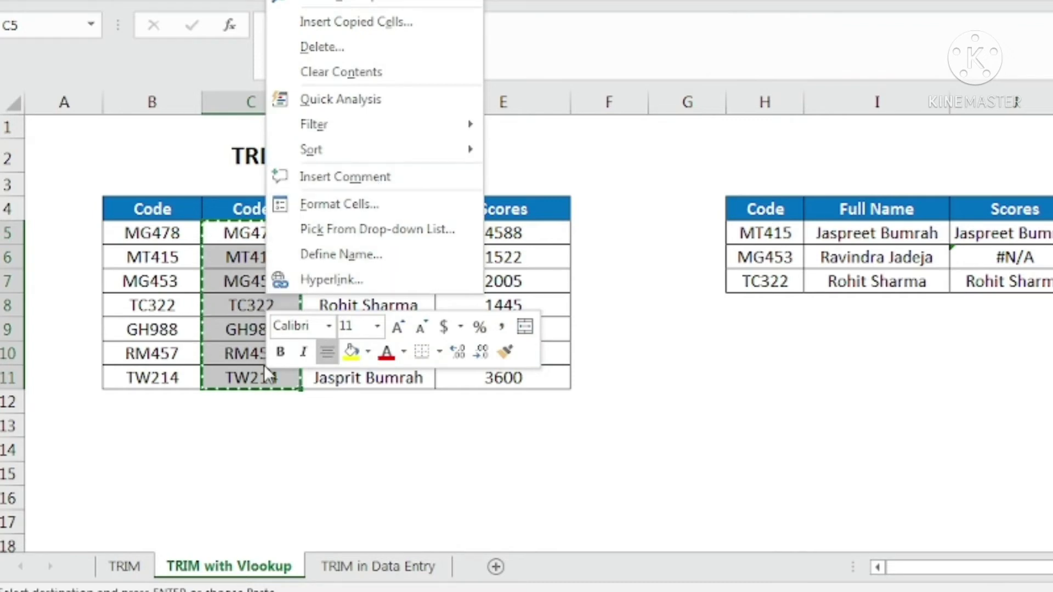
key(Escape)
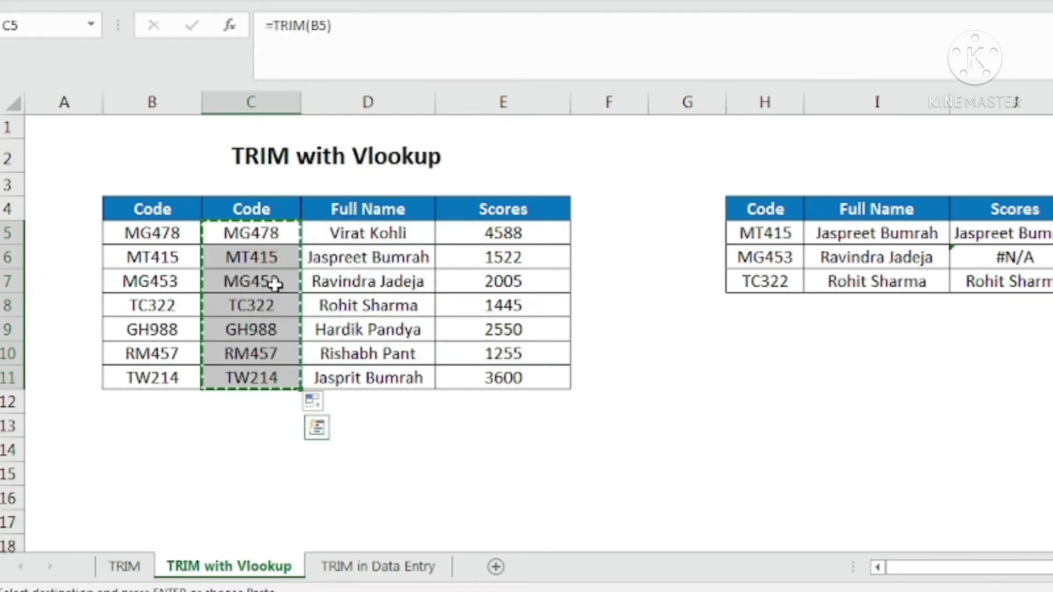
key(alt+e)
key(s)
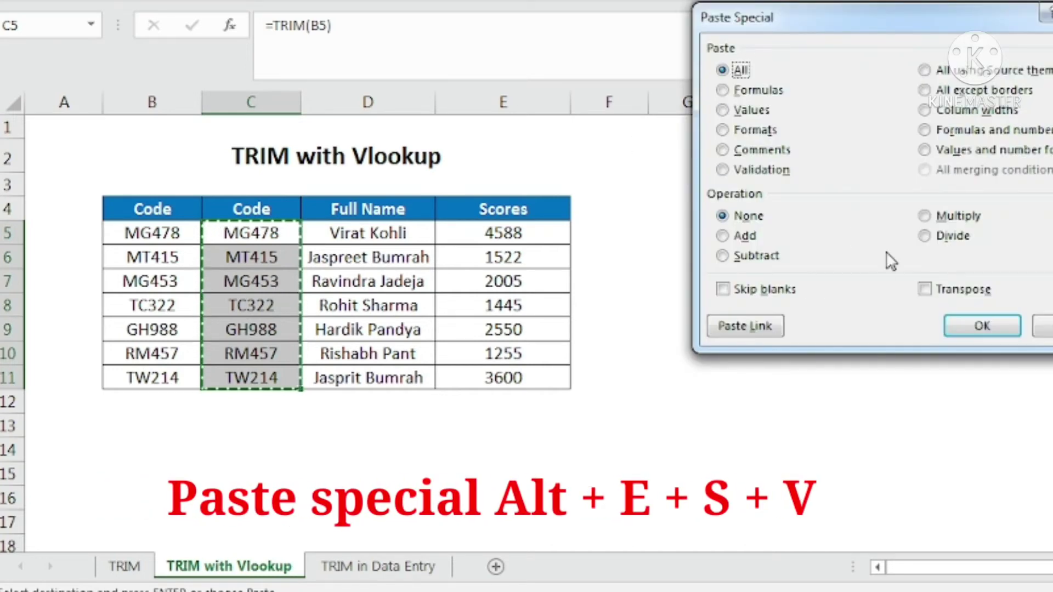
key(v)
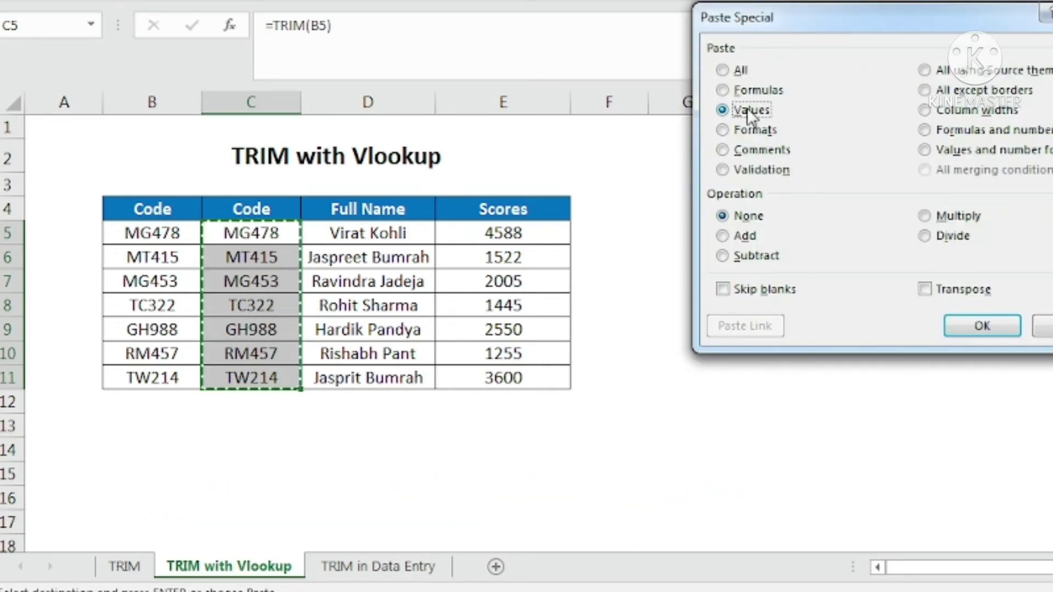
click(982, 327)
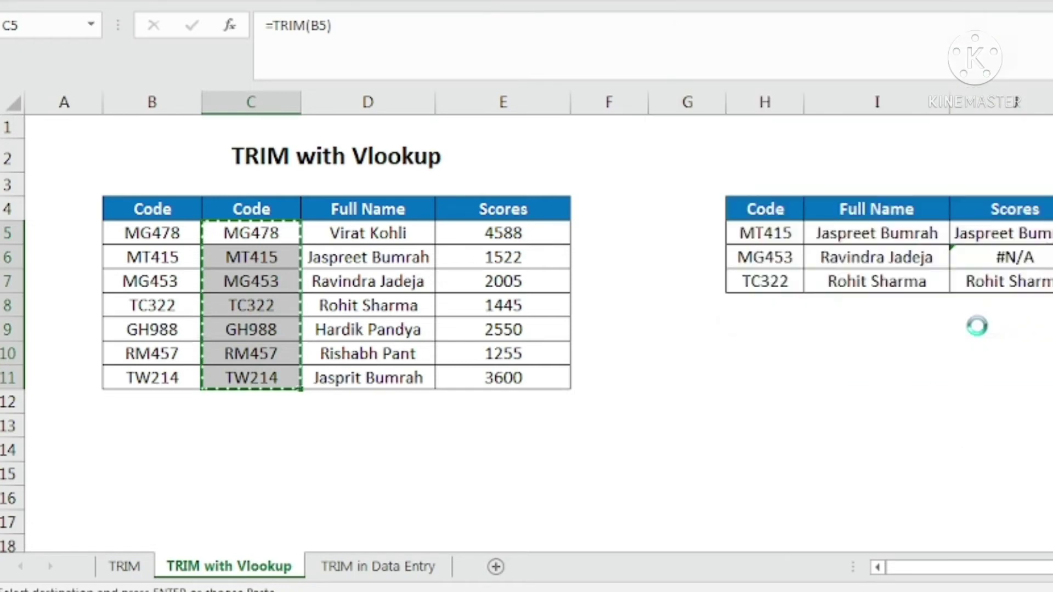
key(Escape)
- Delete the original untrimmed Code column B and check the VLOOKUP formulas in the second table's Scores column
click(265, 234)
click(293, 279)
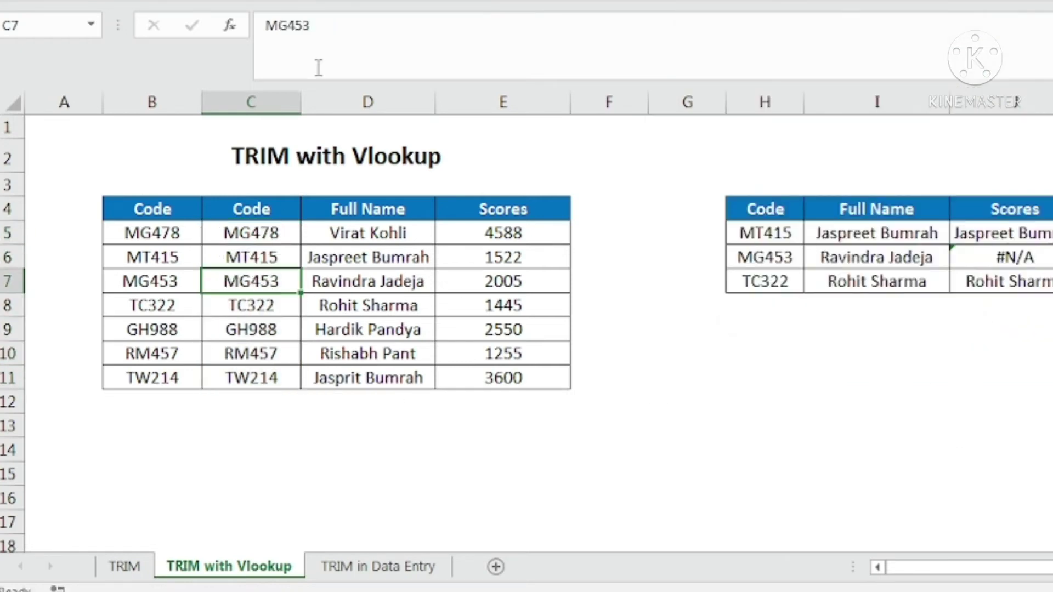
click(273, 306)
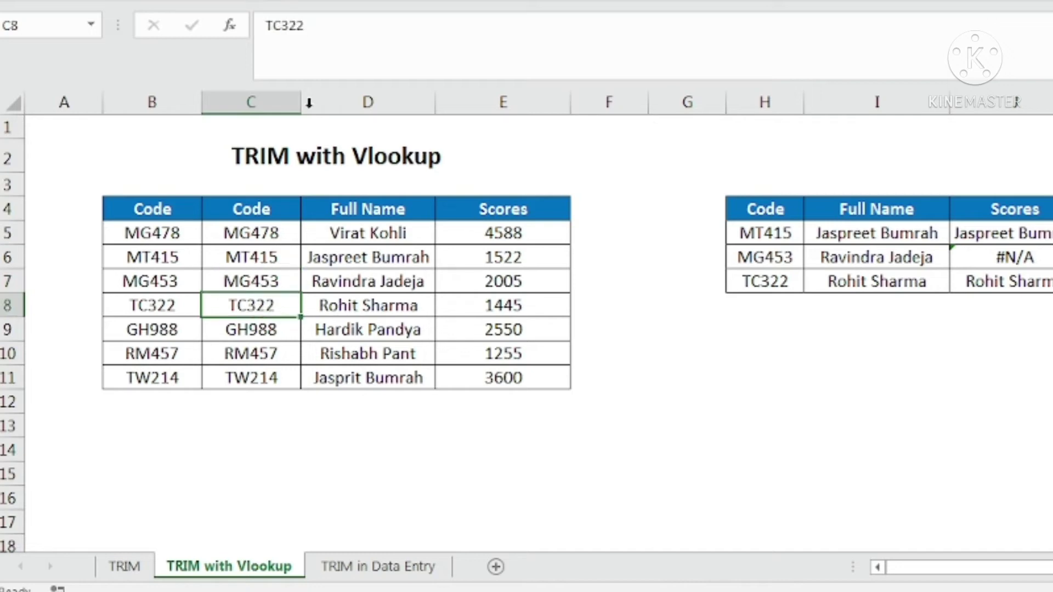
click(244, 357)
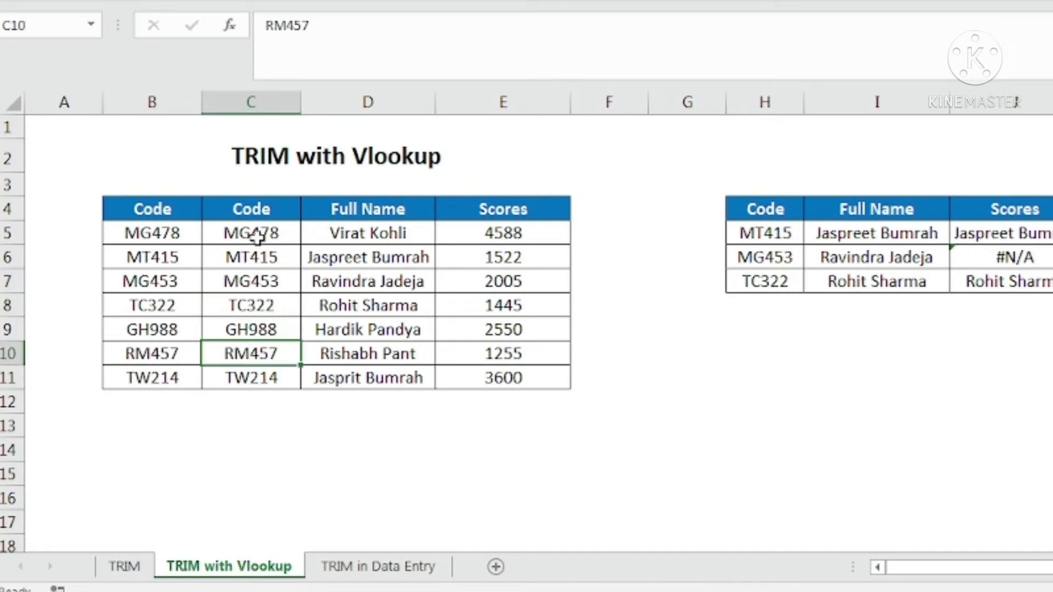
click(254, 235)
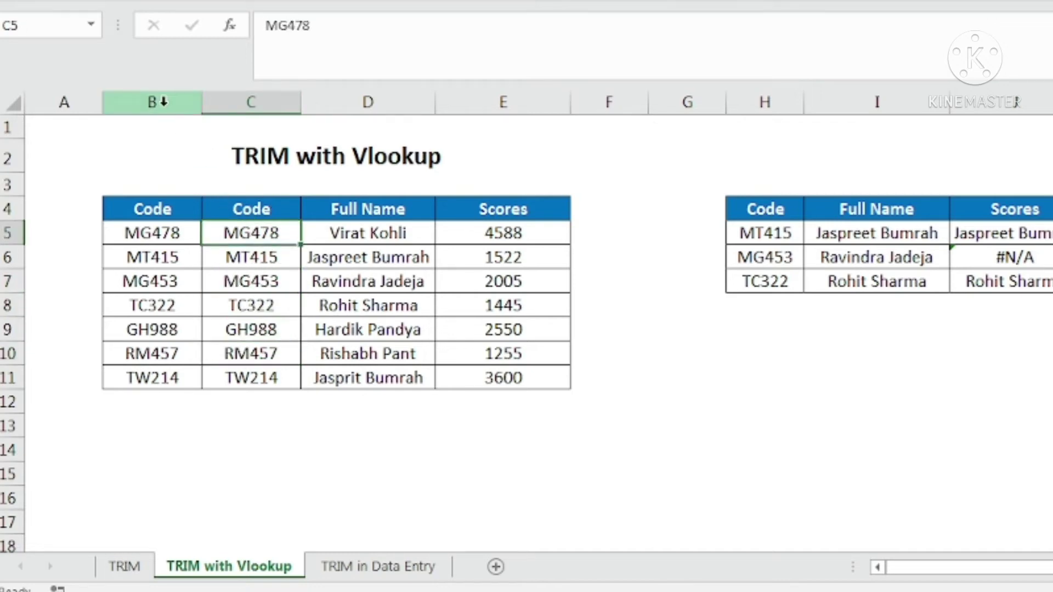
click(160, 102)
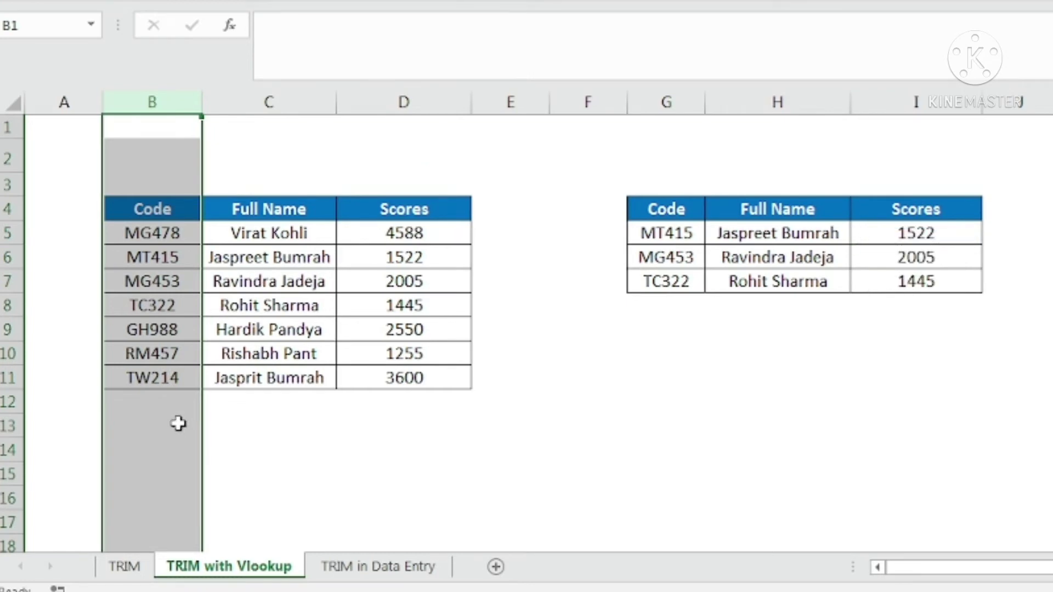
click(308, 328)
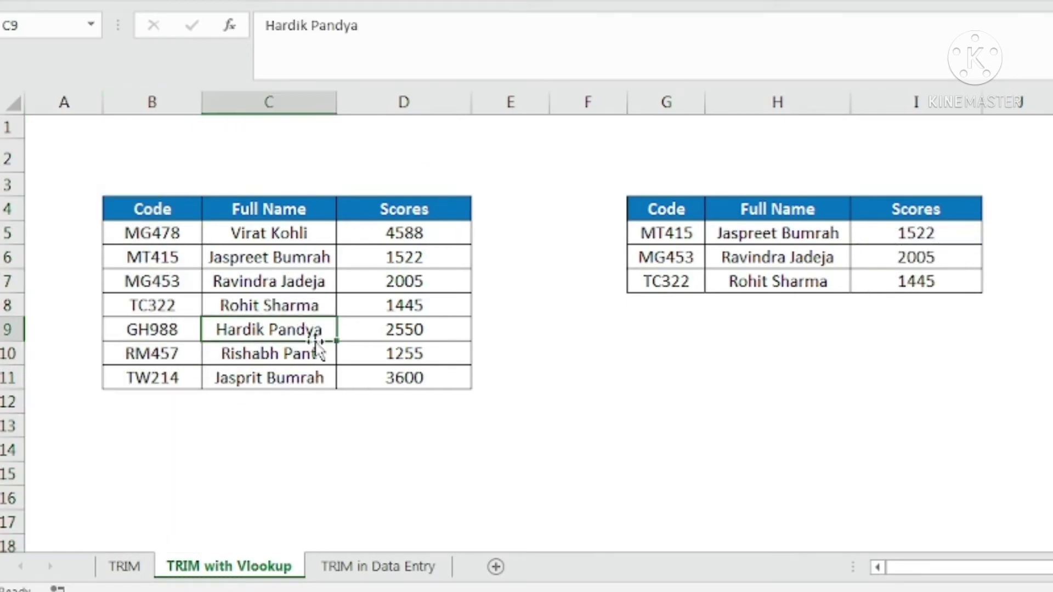
click(856, 262)
click(917, 281)
click(923, 233)
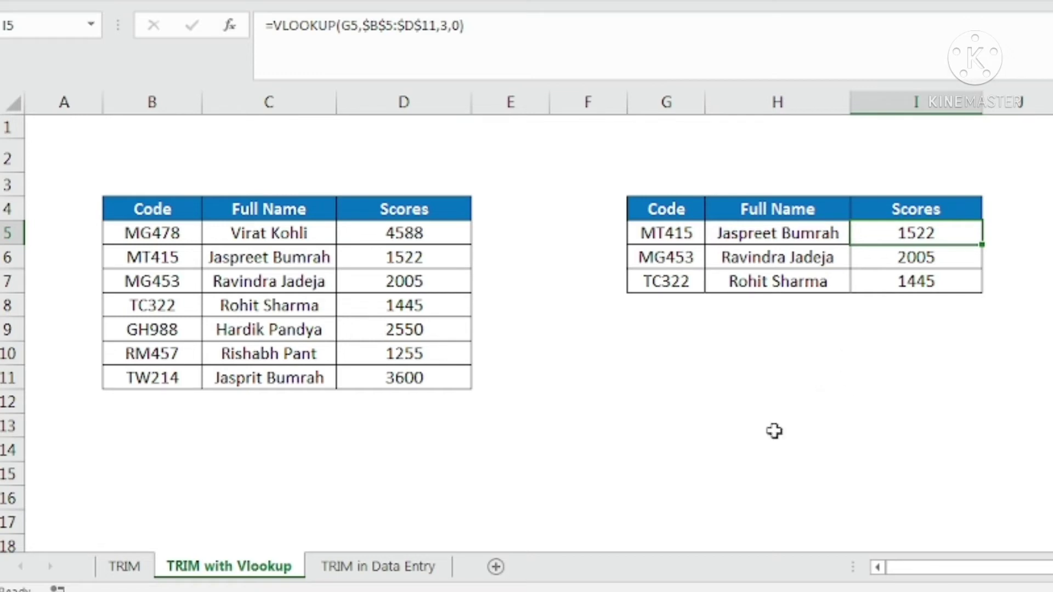
- On the TRIM in Data Entry sheet, start a Data Validation rule for B5:C11 and set its allowed criteria to Custom
click(359, 570)
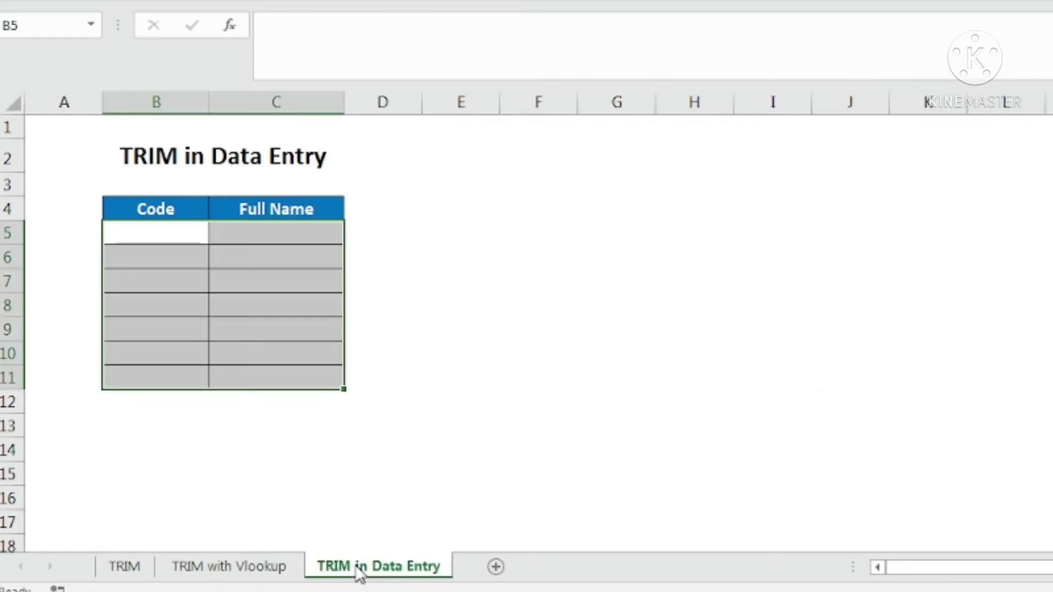
click(310, 257)
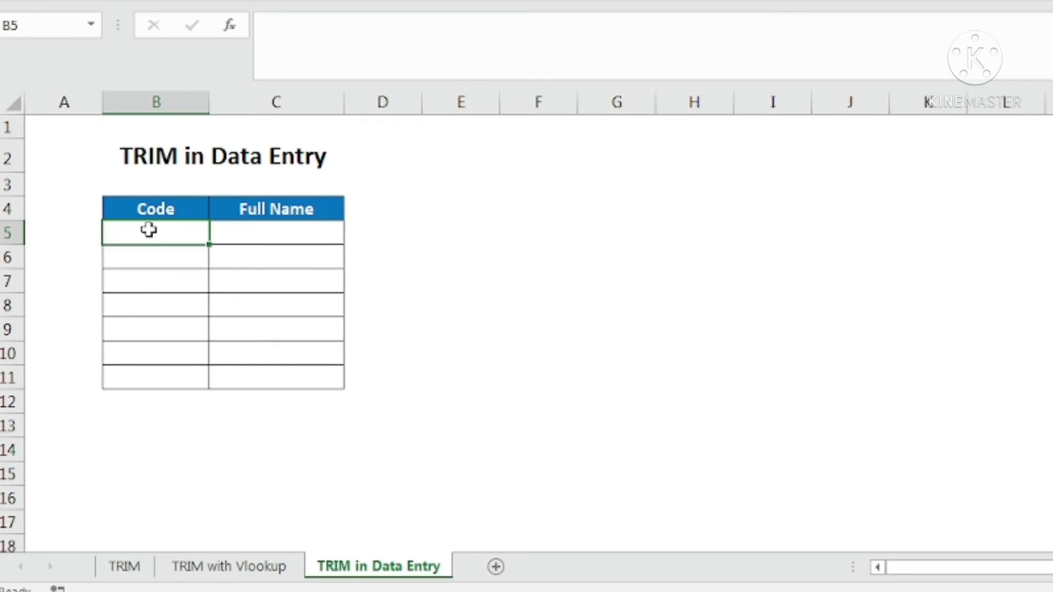
drag(149, 233, 272, 376)
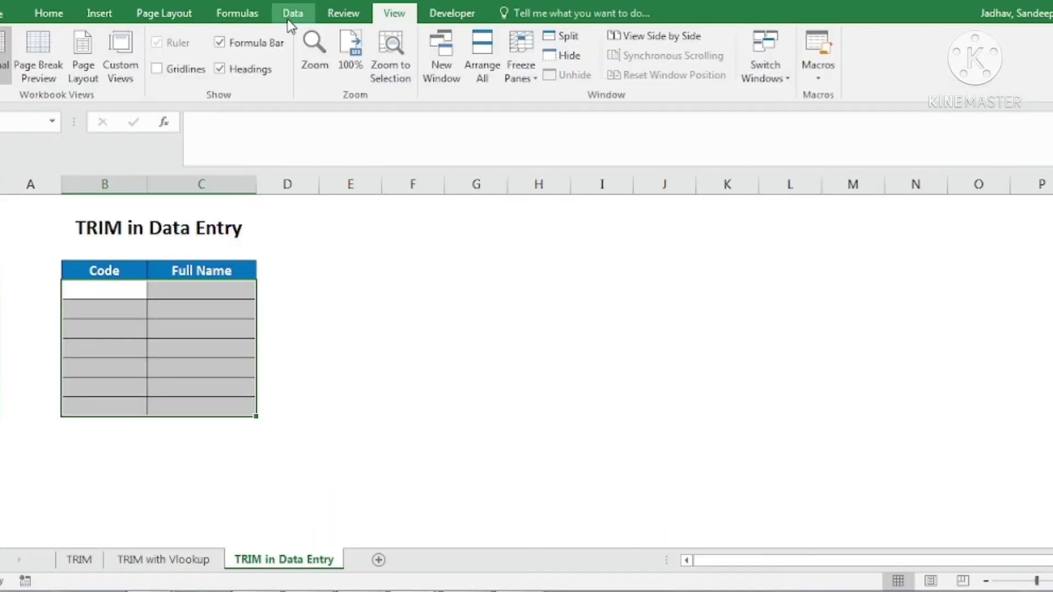
click(293, 13)
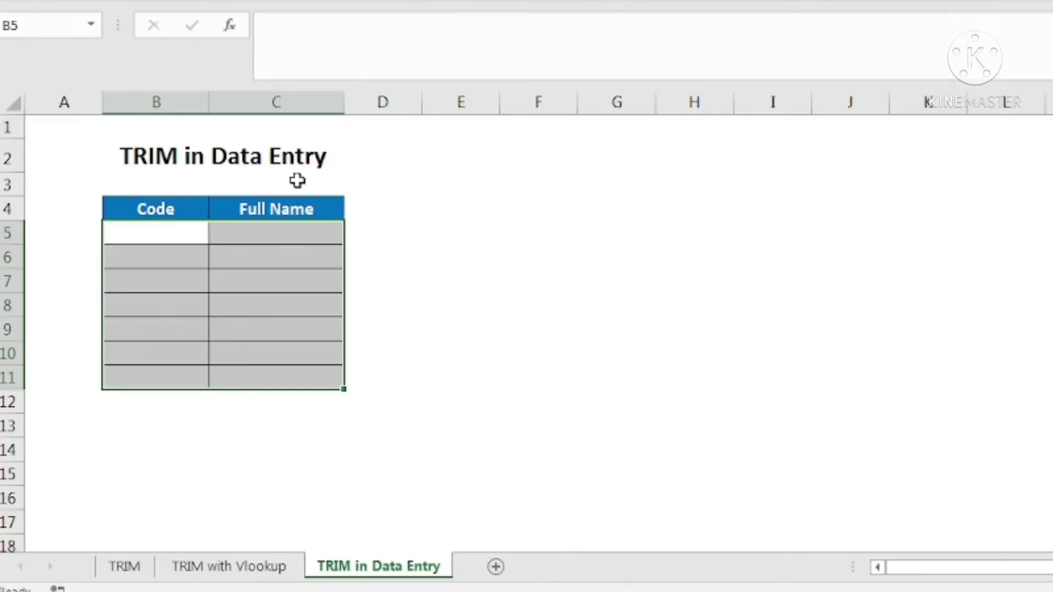
key(alt+d)
key(l)
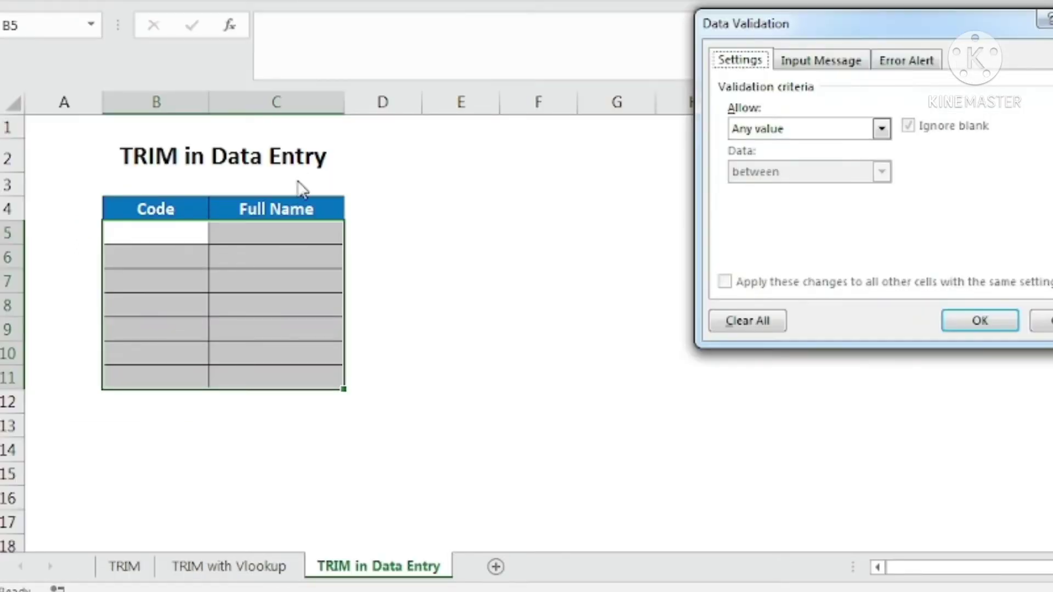
drag(822, 25, 549, 75)
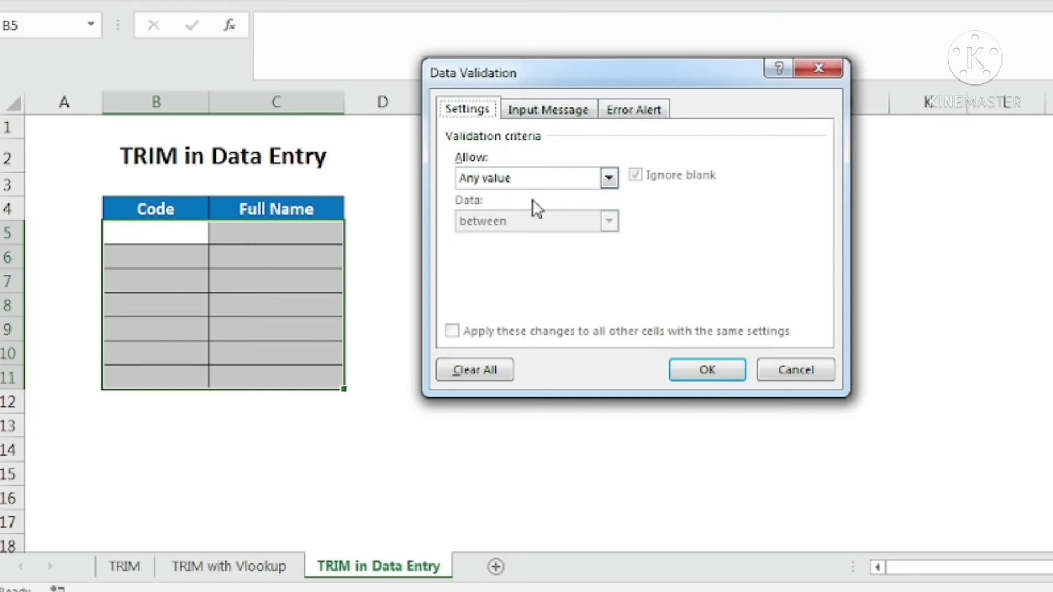
click(609, 177)
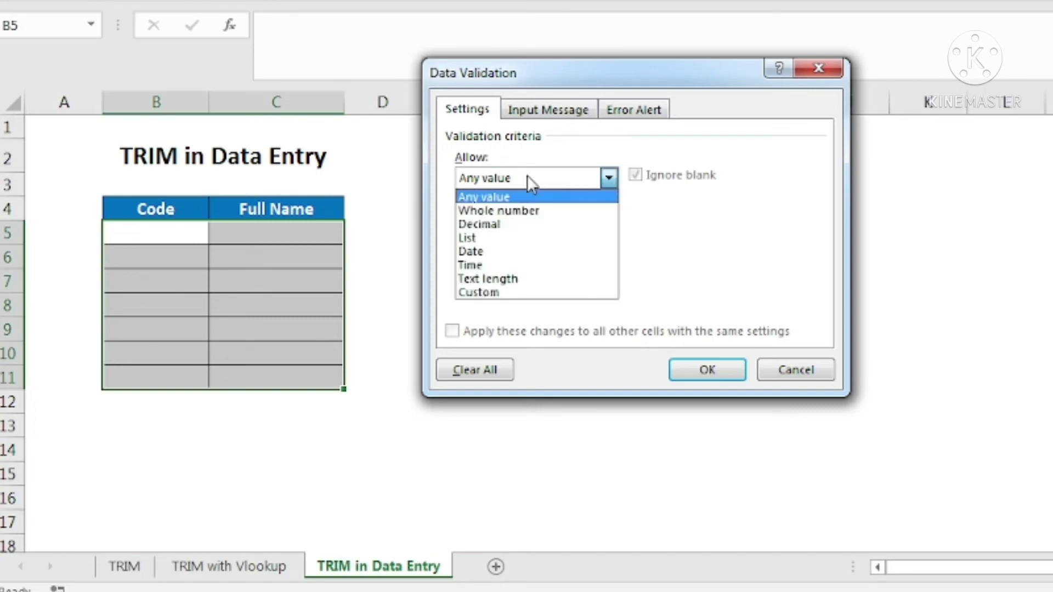
click(500, 294)
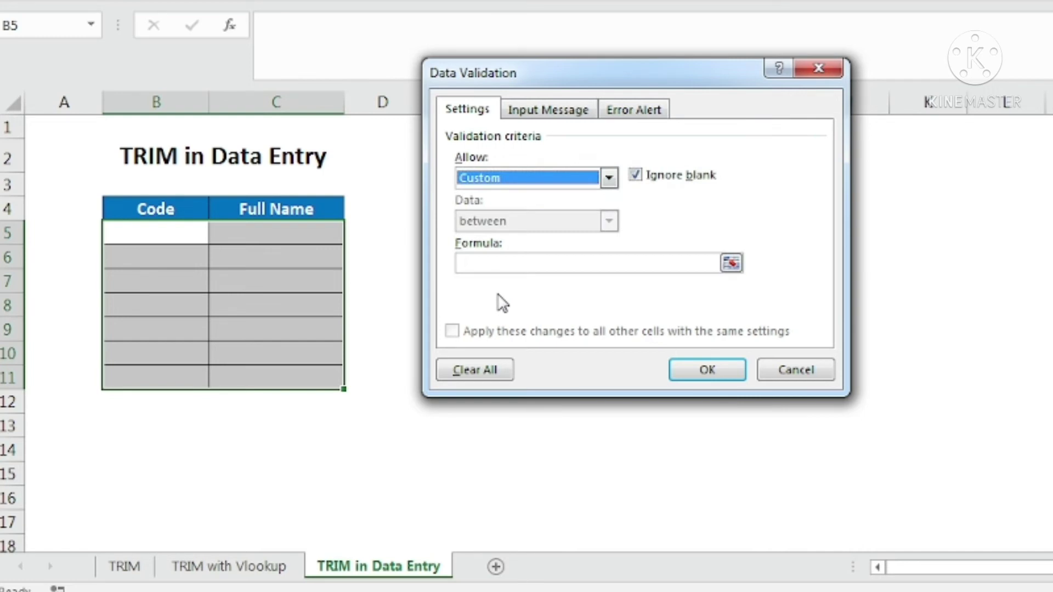
- Enter =B5=trim(B5) as the custom validation formula
click(470, 263)
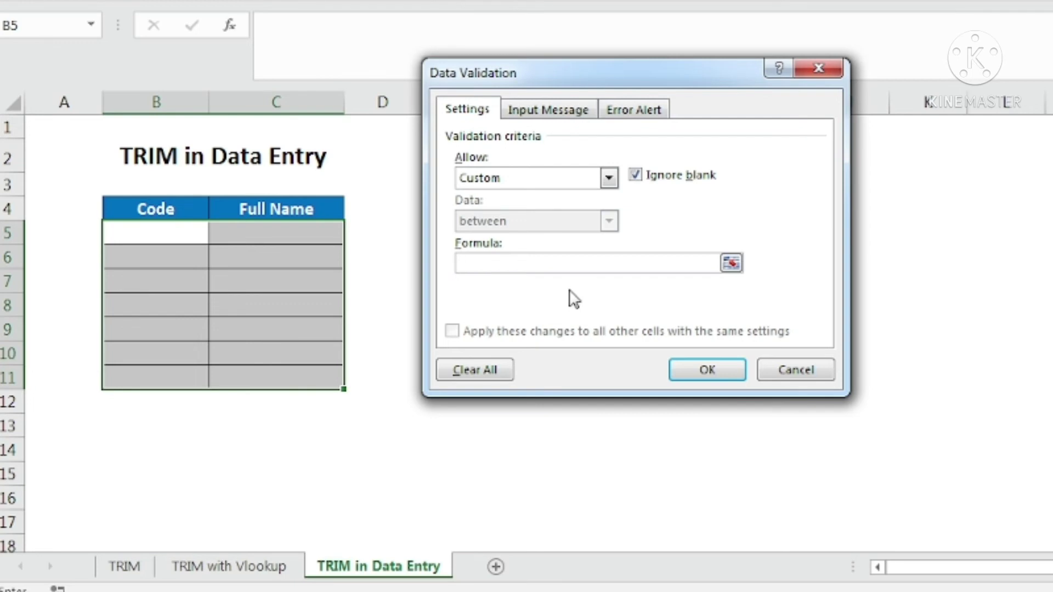
text(=)
click(192, 231)
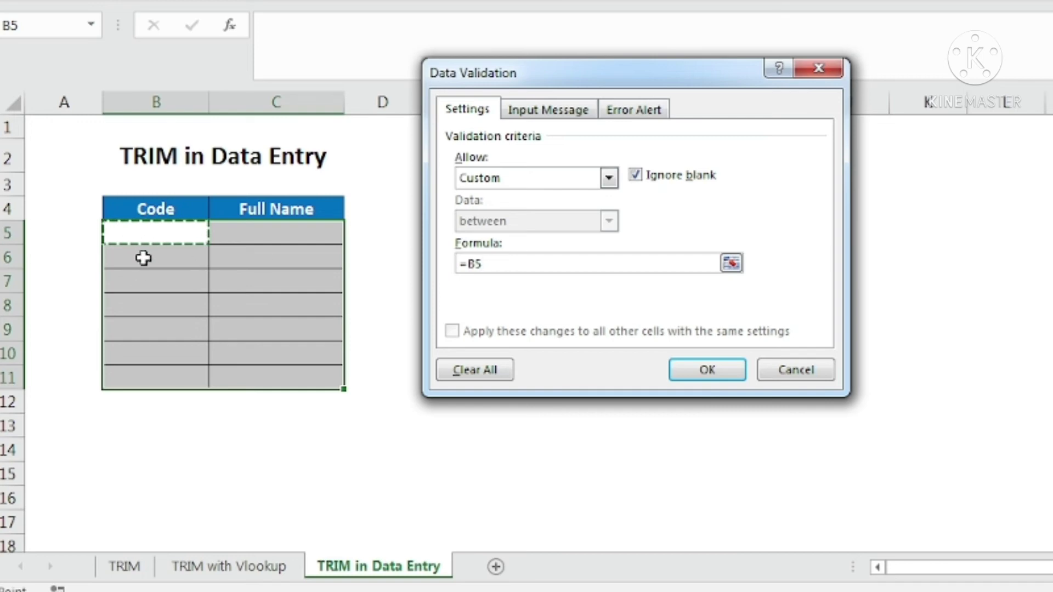
text(=)
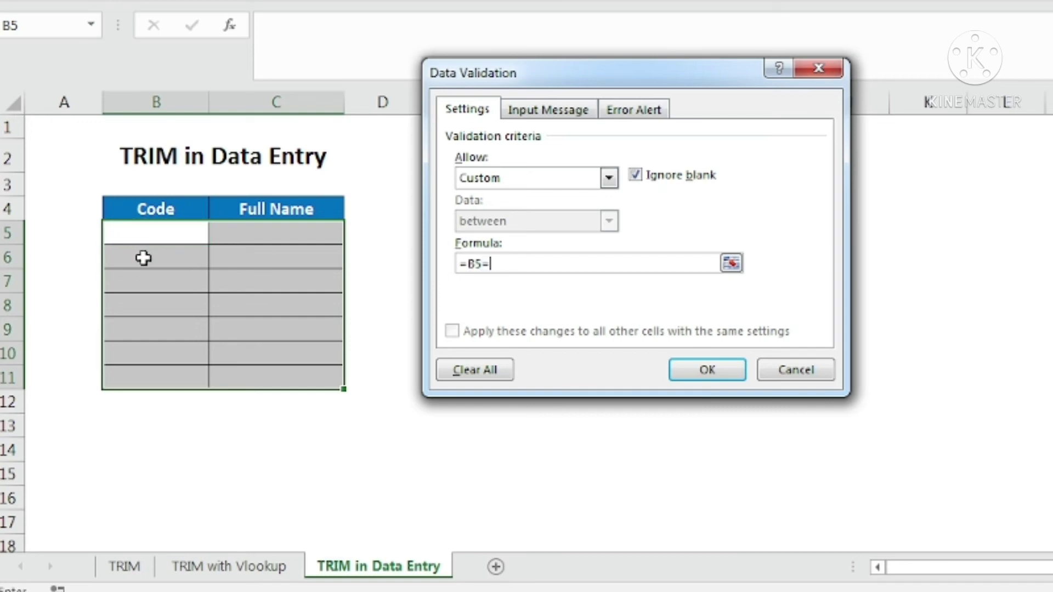
text(trim()
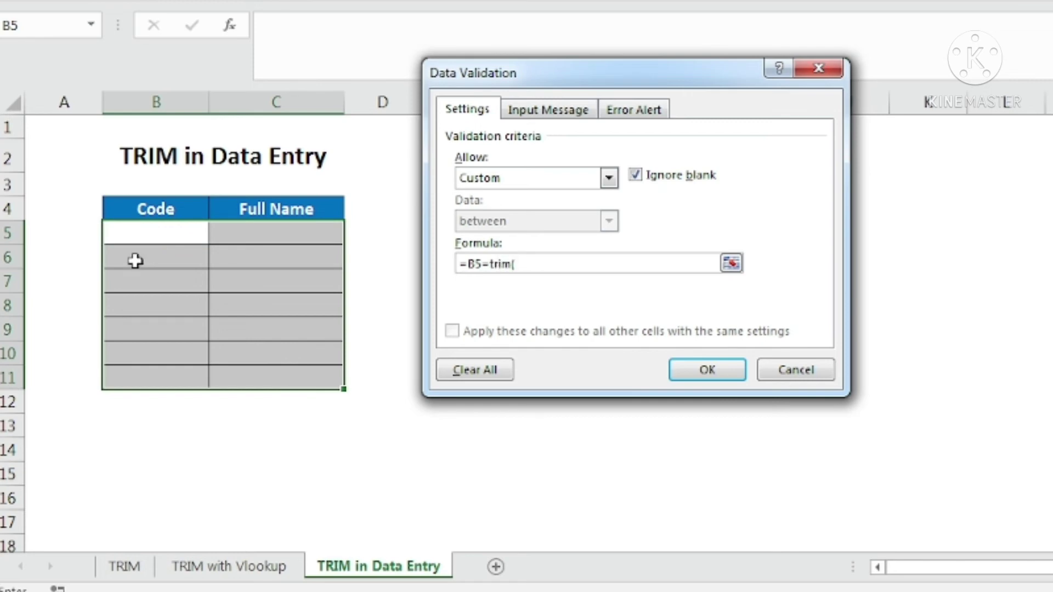
click(162, 231)
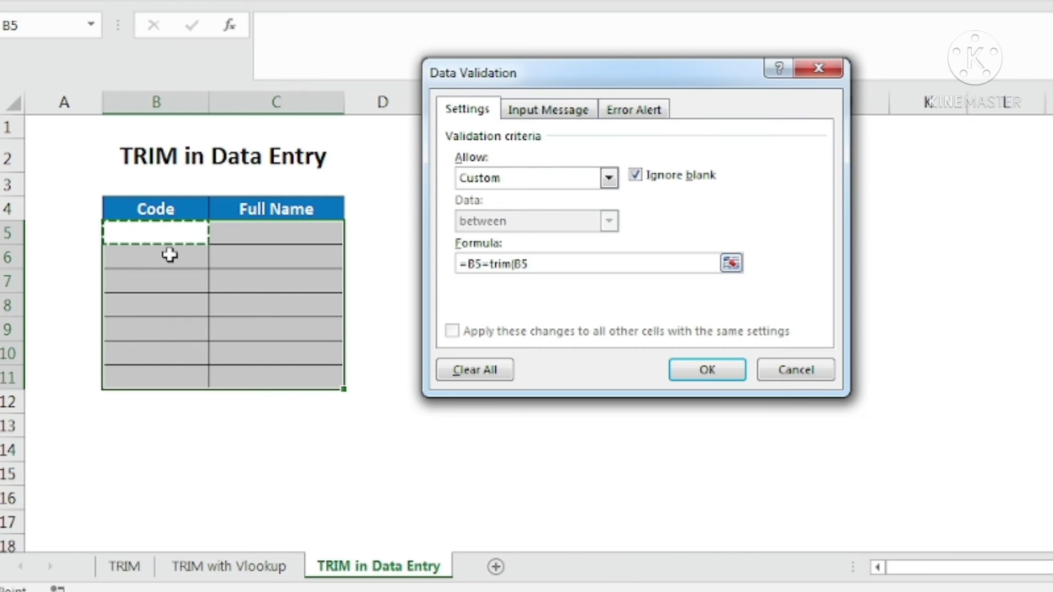
text())
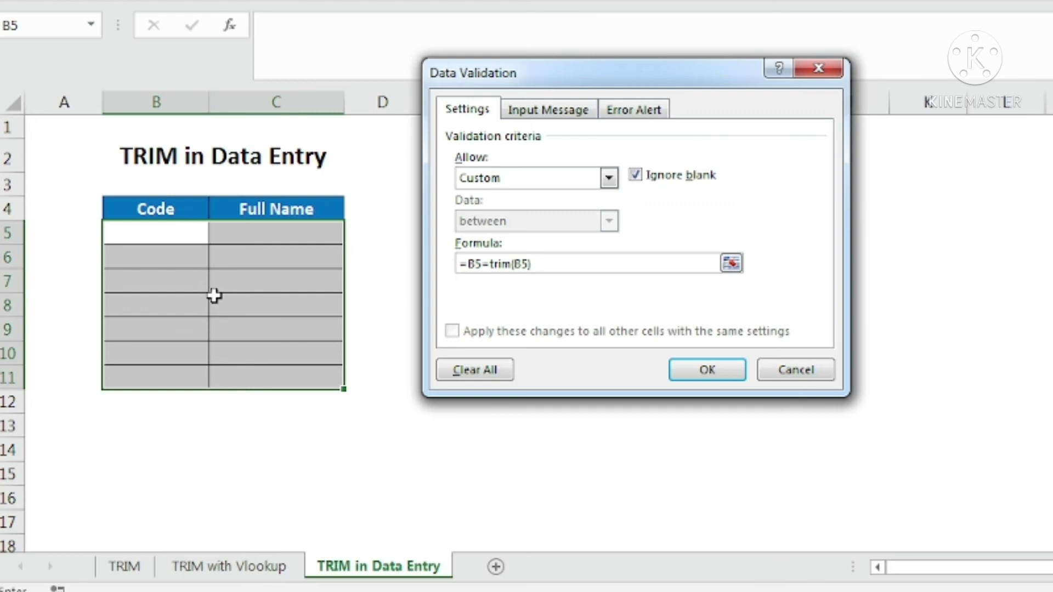
- Set the validation's error alert message to "Invalida Data, Check for Extra spaces." and apply the rule
click(647, 112)
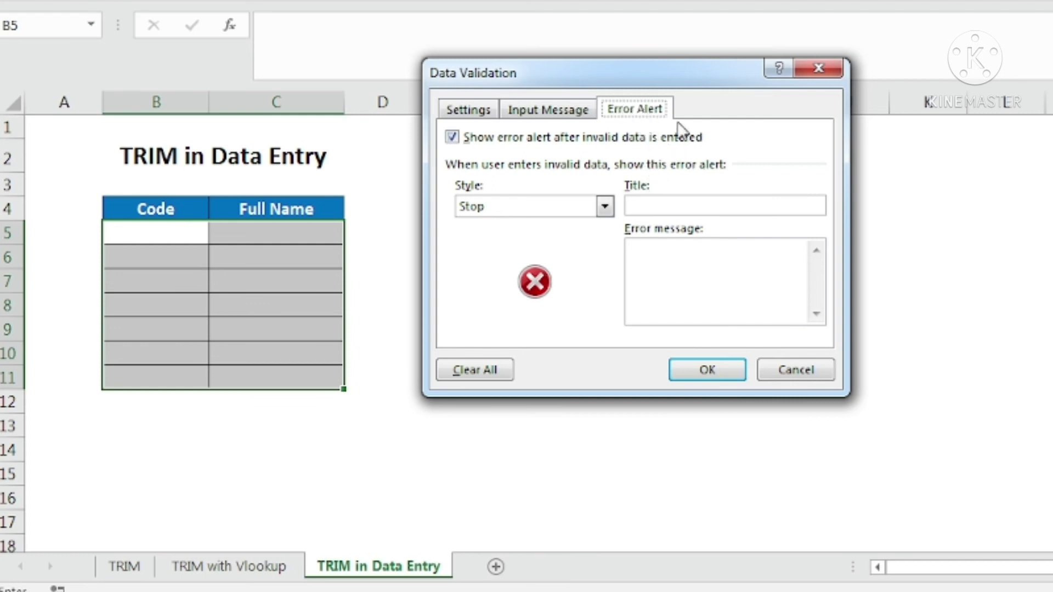
click(640, 264)
text(Invalida)
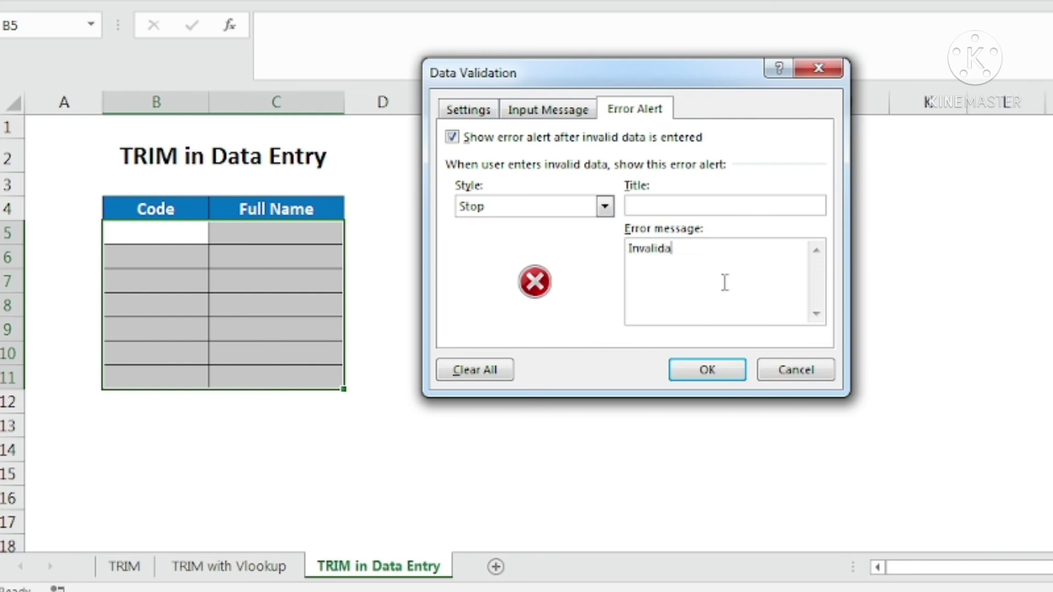
text( Data, Check for E)
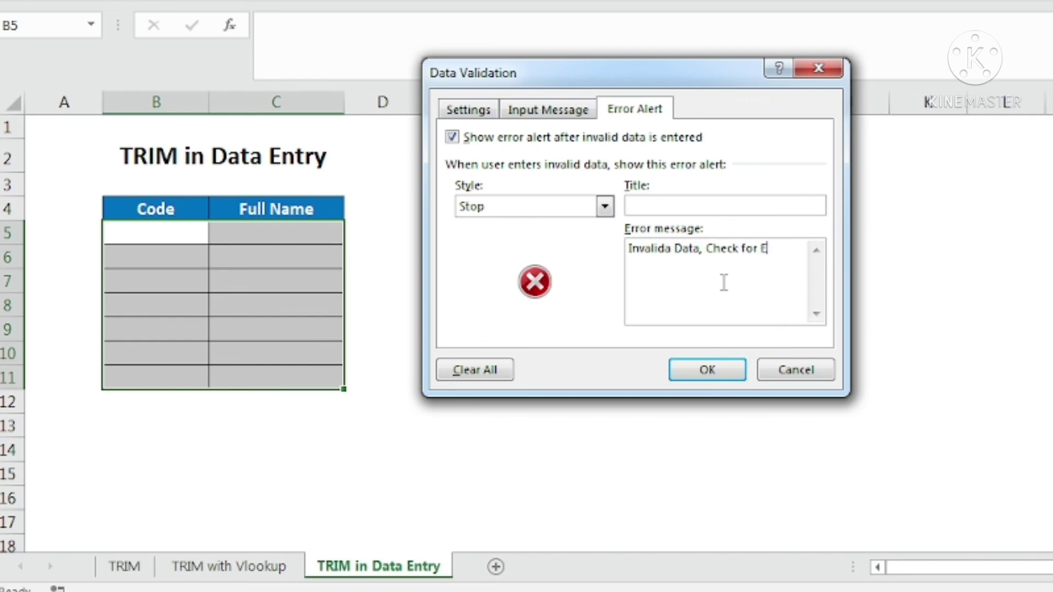
text(xtra spaces.)
click(720, 371)
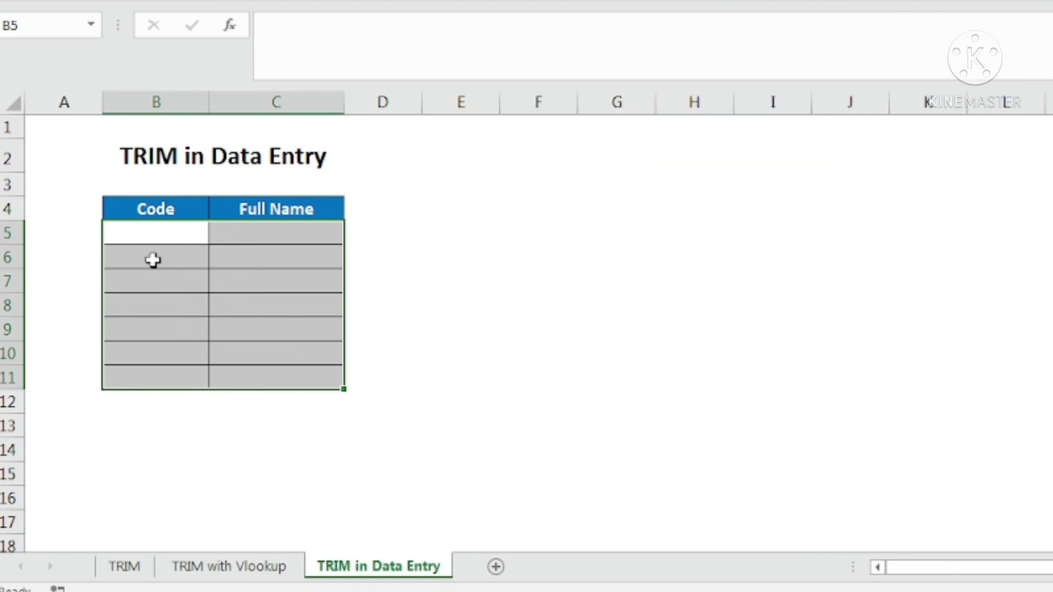
- Enter the code MT535 in cell B5, without any extra spaces
click(145, 234)
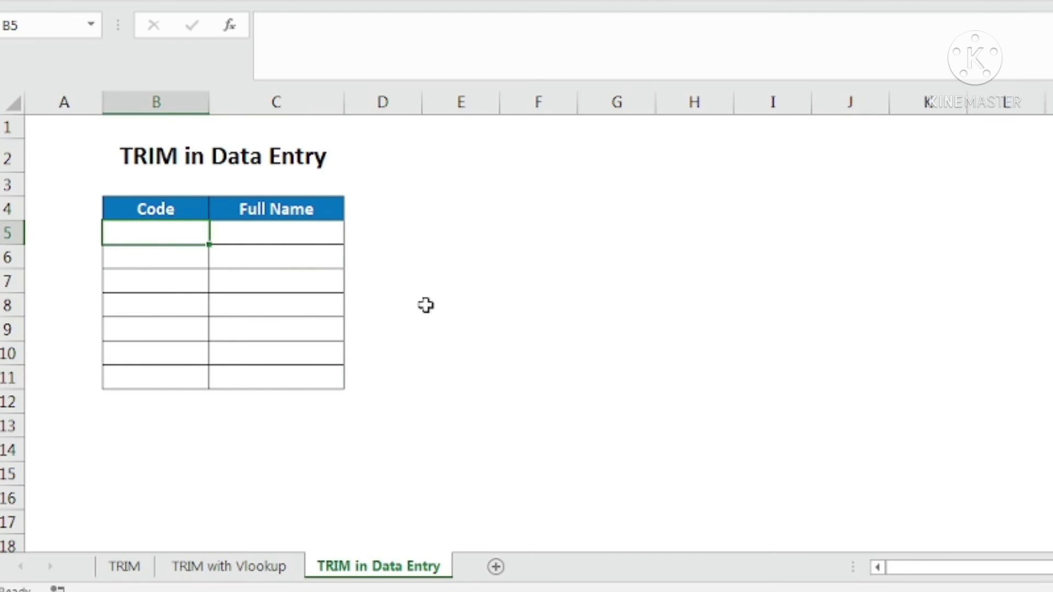
text(MT5)
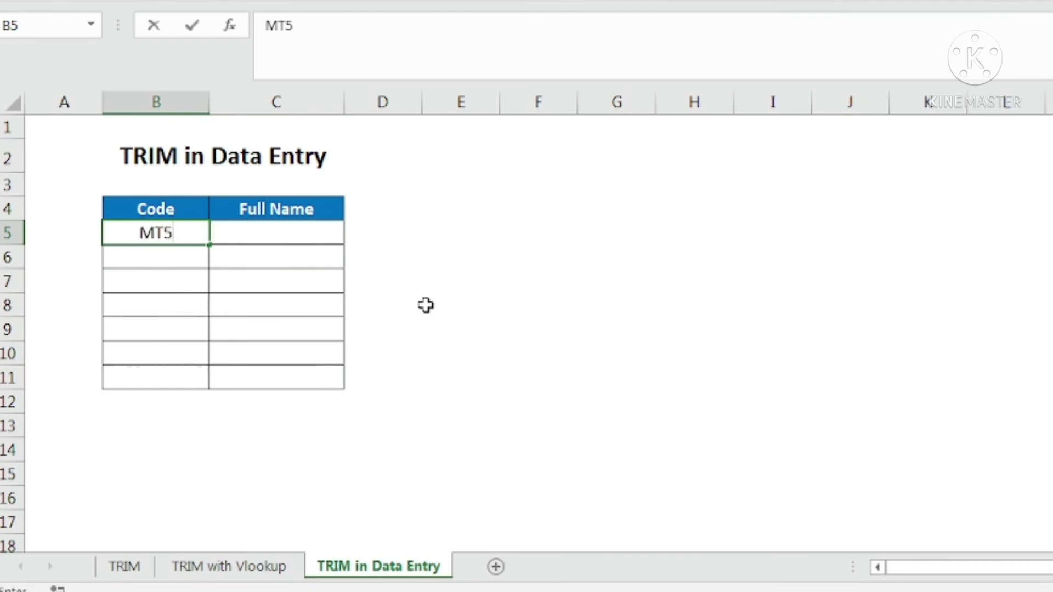
text(35)
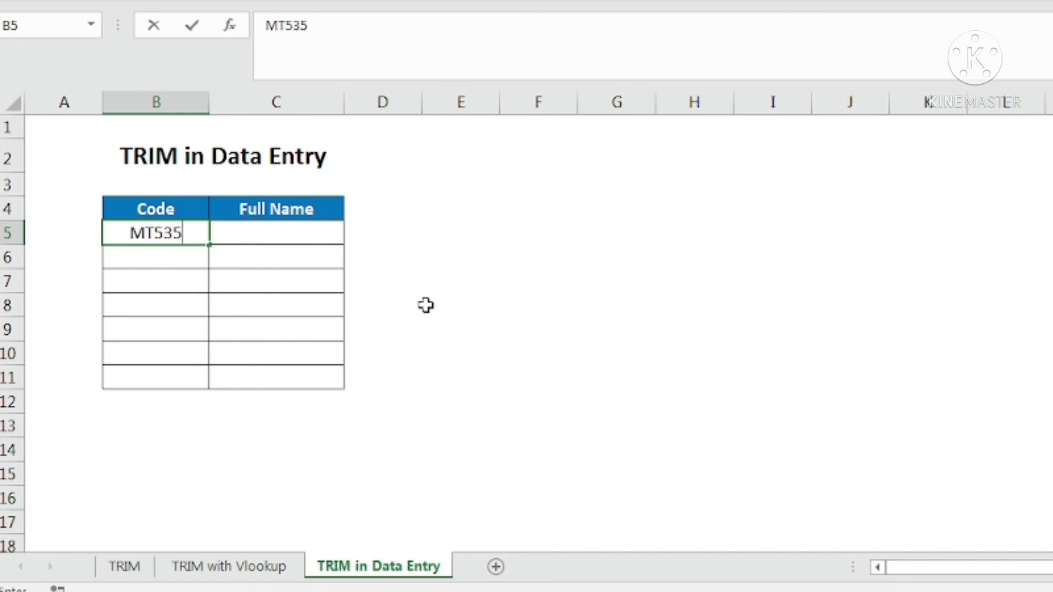
key(ctrl+Return)
key(Return)
- Test the validation by trying to enter MT535 with a leading space in B5, and cancel the entry
click(184, 233)
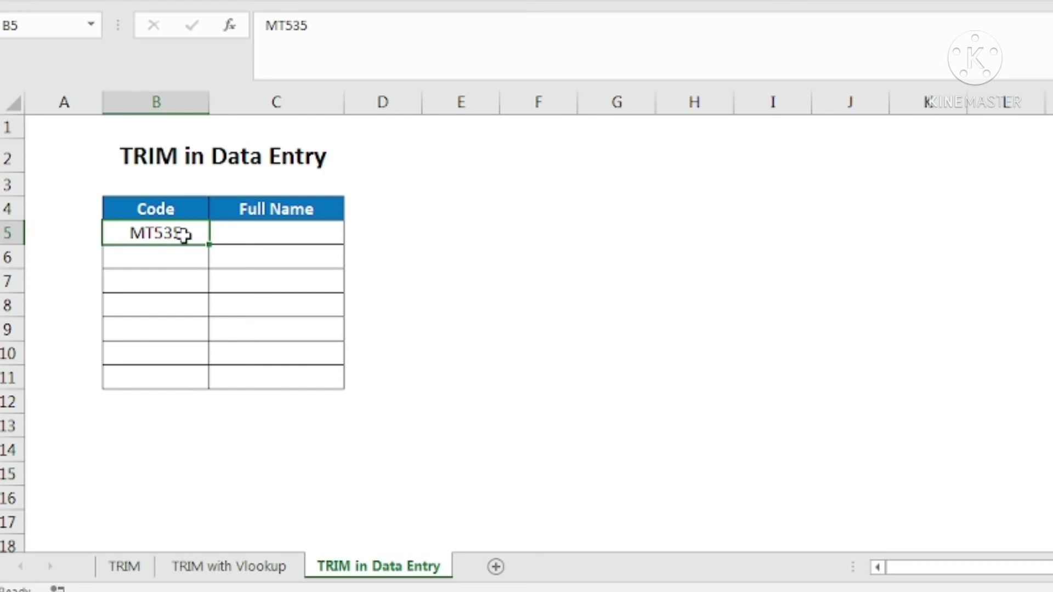
key(BackSpace)
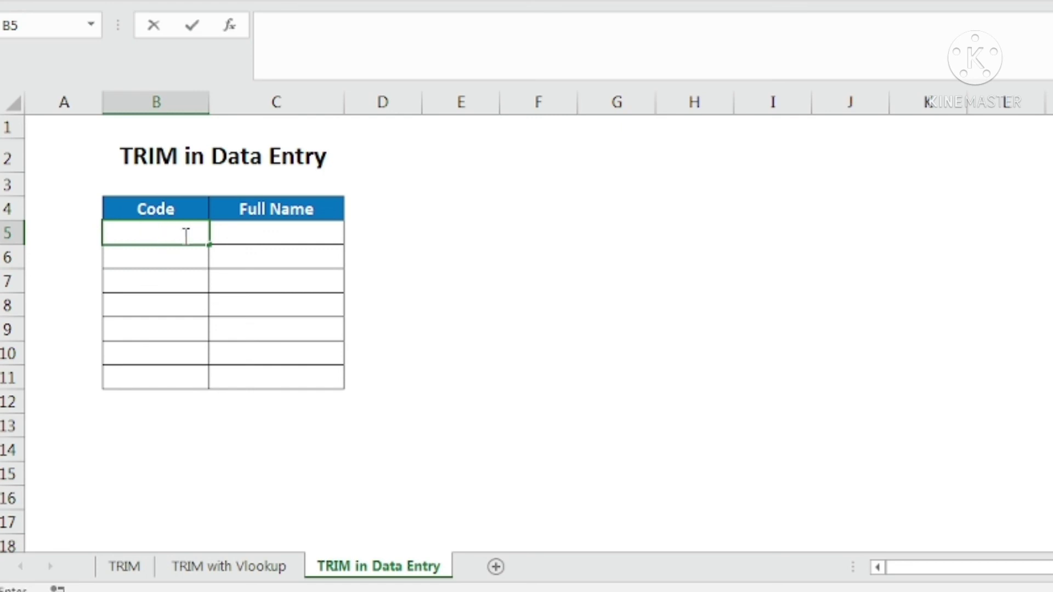
text(MT535)
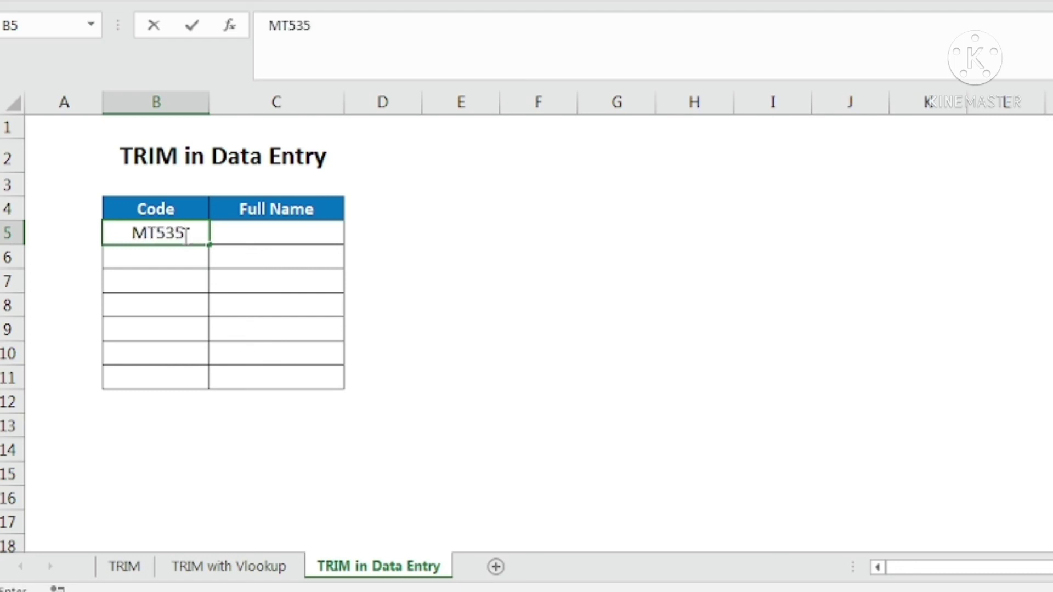
key(Return)
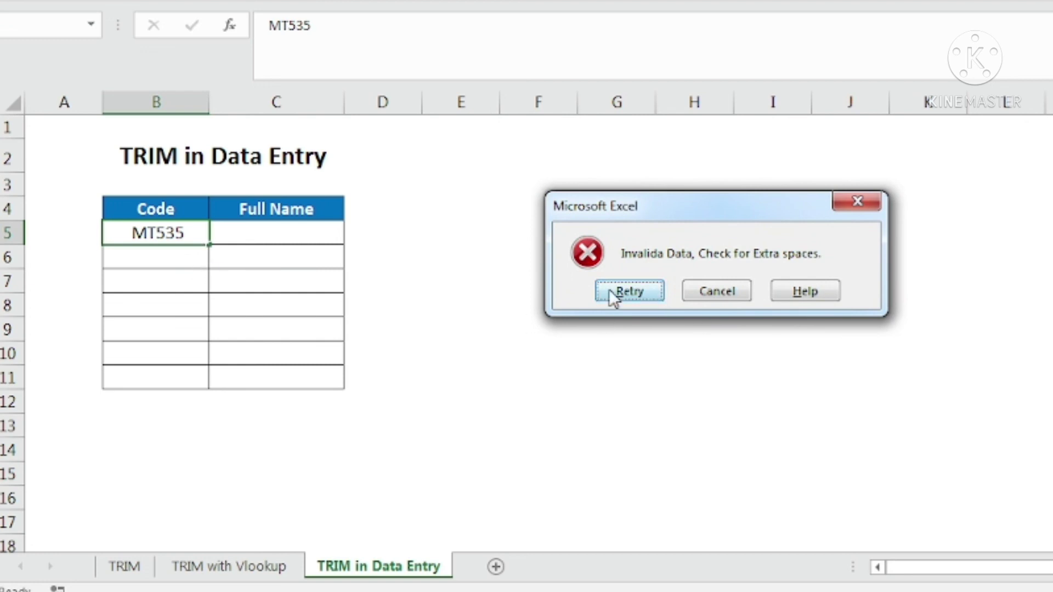
click(729, 293)
- Test the Full Name validation by trying to enter Virat Kohli in C5 with two spaces between the words
click(274, 234)
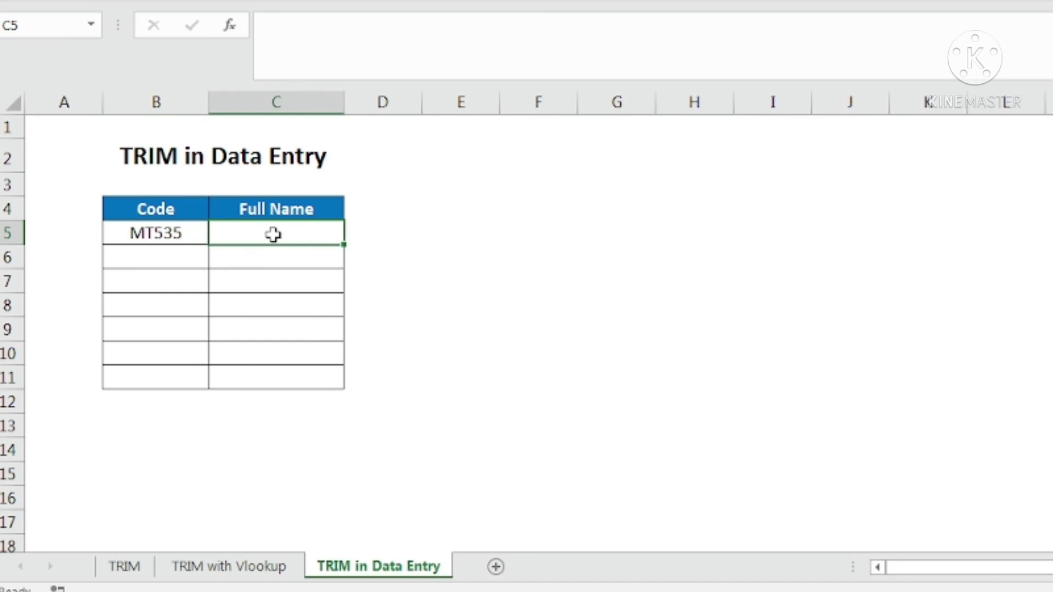
click(185, 231)
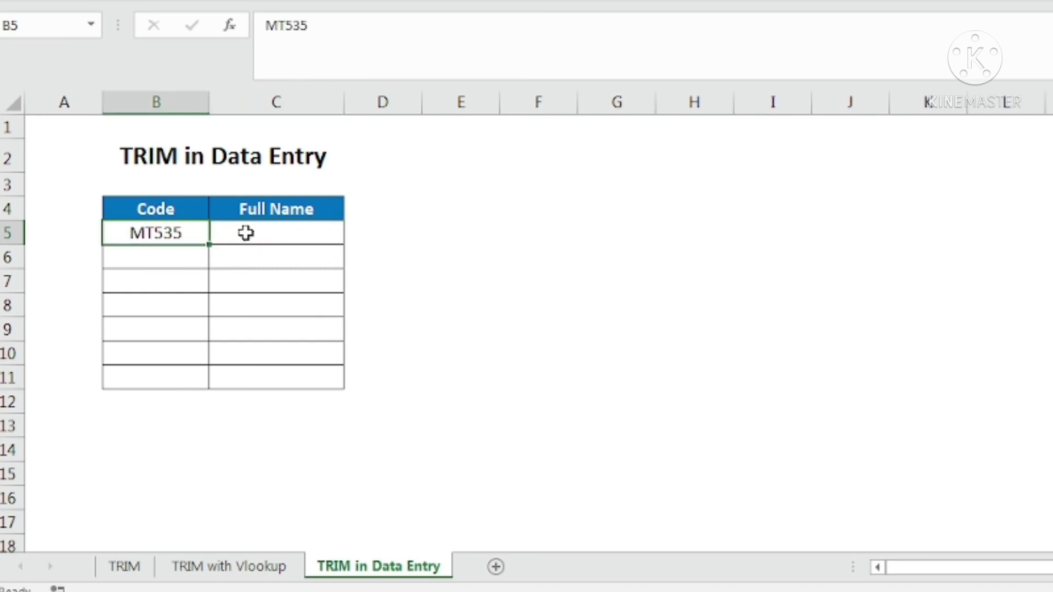
click(327, 232)
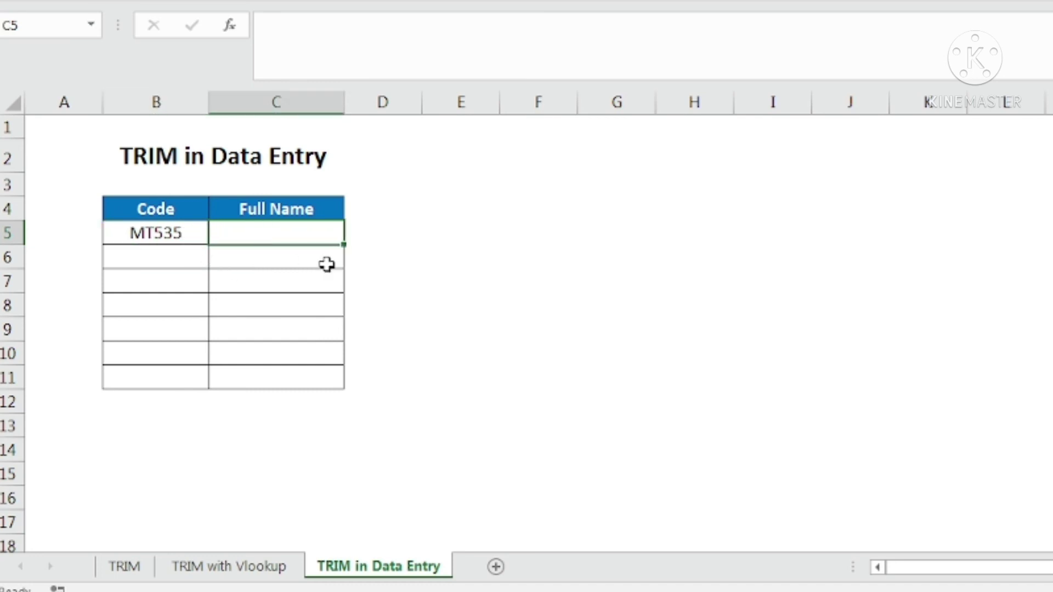
text(Virat)
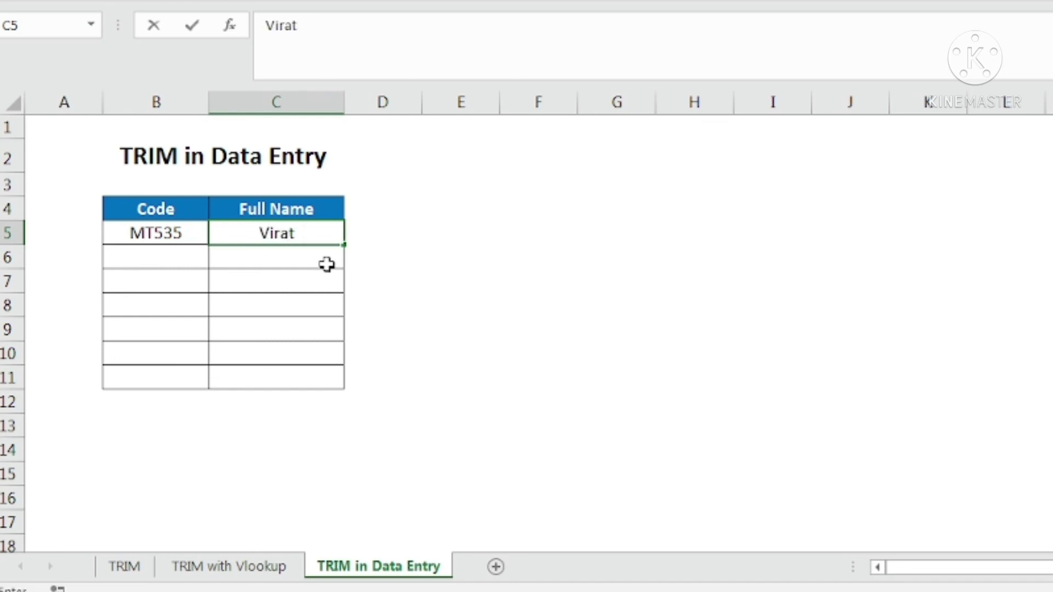
text(  Kohli)
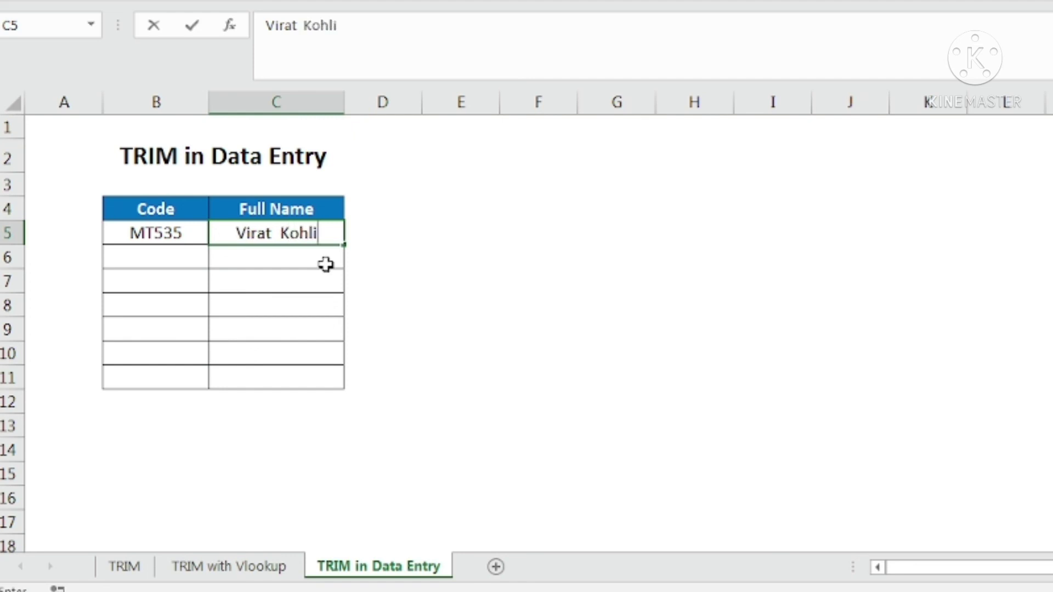
key(Return)
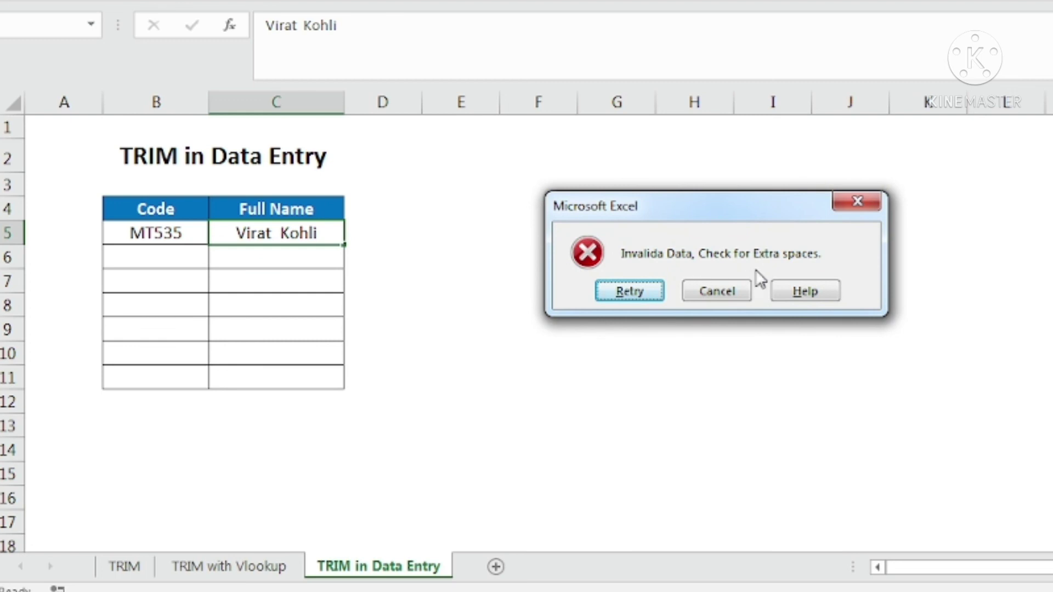
- Retry the C5 entry as Virat Kohli with a single space between the words
click(636, 291)
text(V)
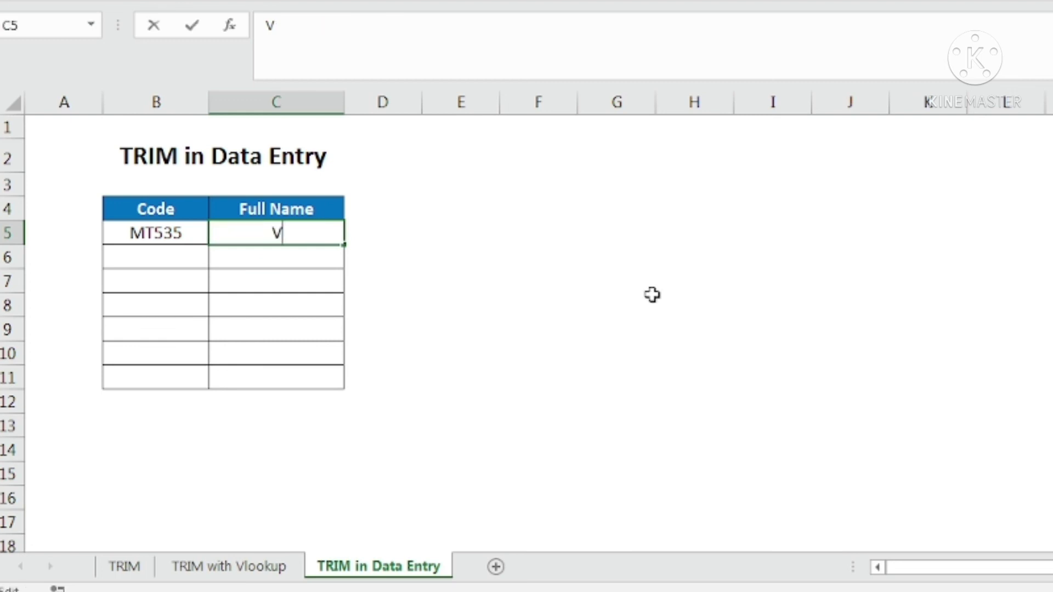
text(irat Kohli)
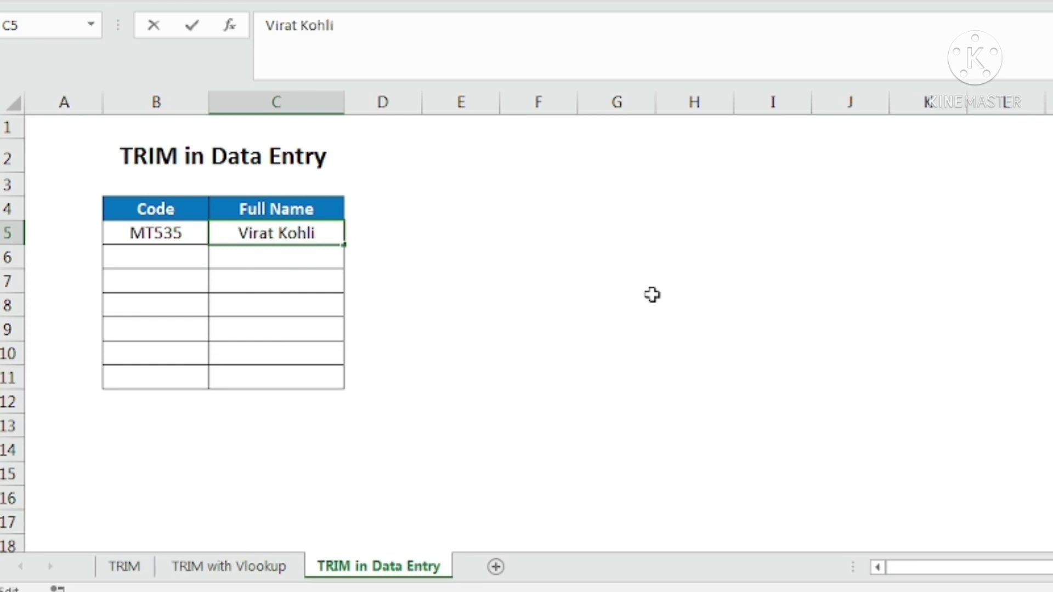
key(Return)
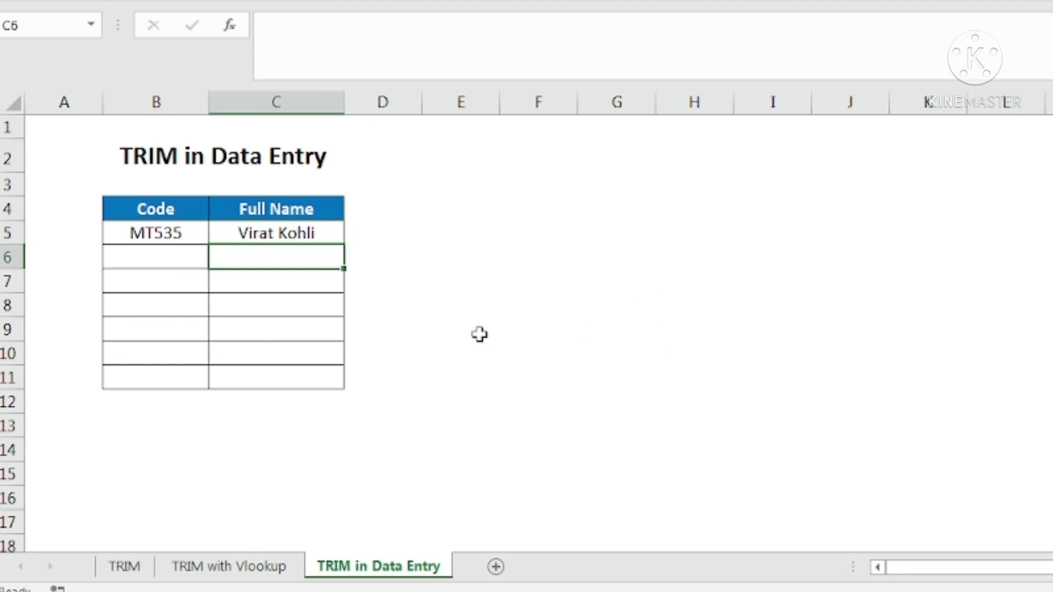